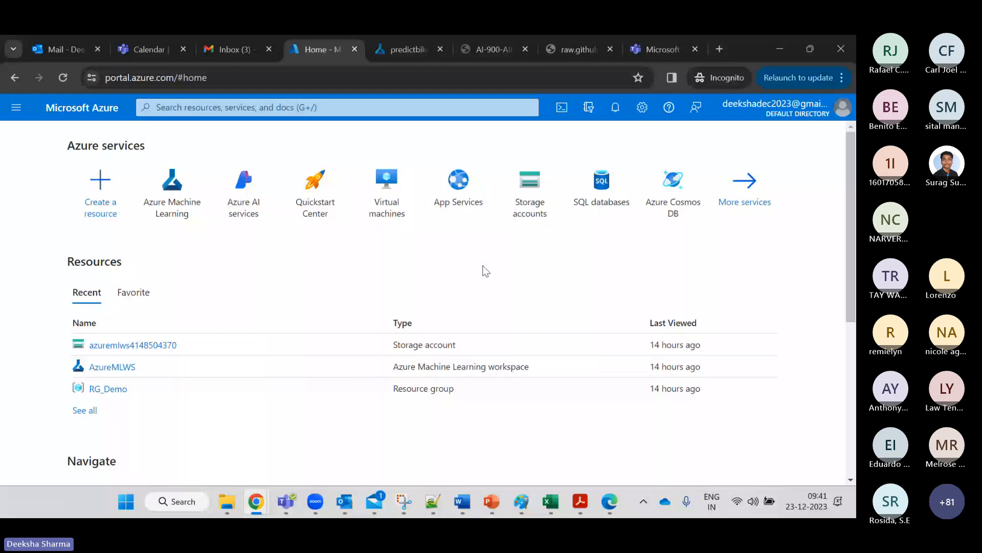
# Highlight the Azure Pass subscription's details, then clear the selection.
pyautogui.scroll(-5, 313, 229)
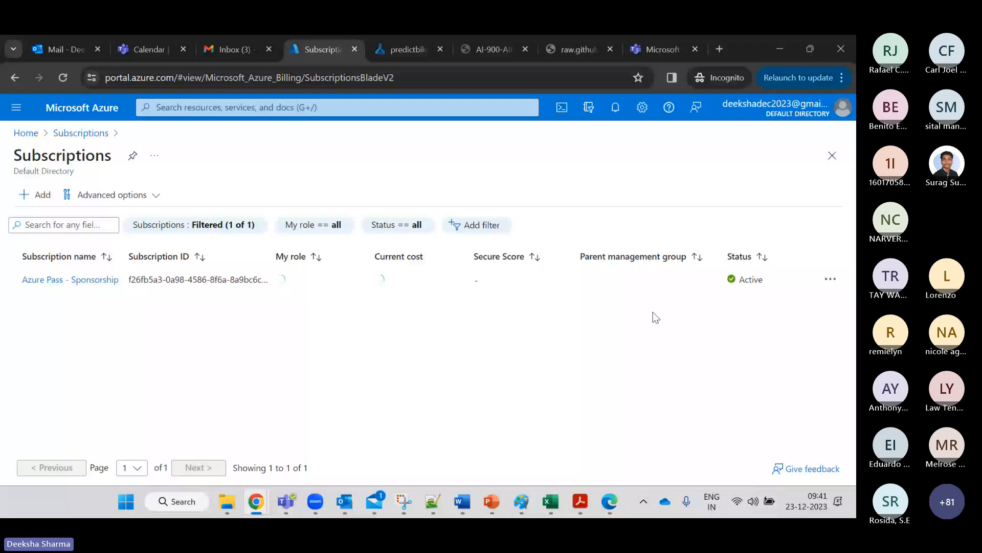
pyautogui.moveTo(656, 317); pyautogui.dragTo(116, 349)
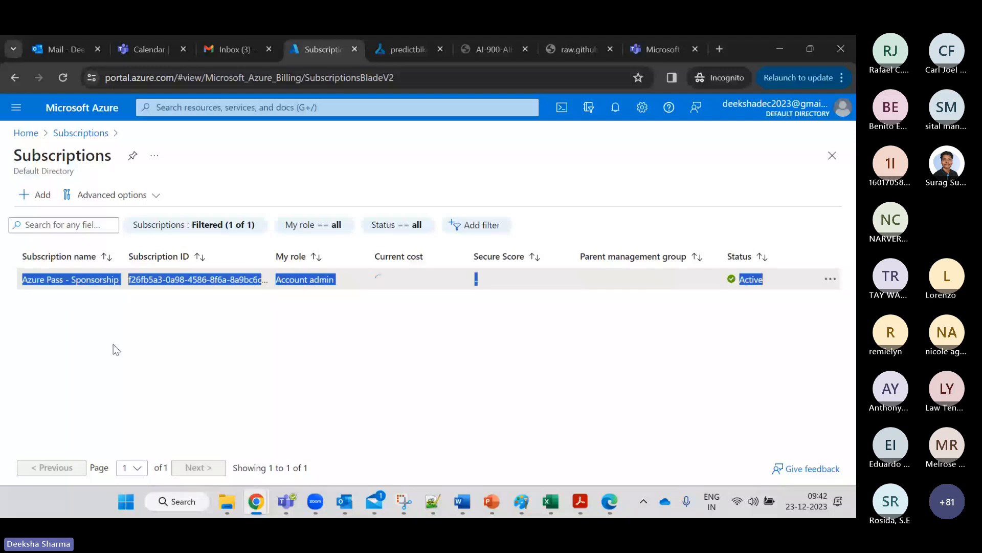
pyautogui.click(113, 345)
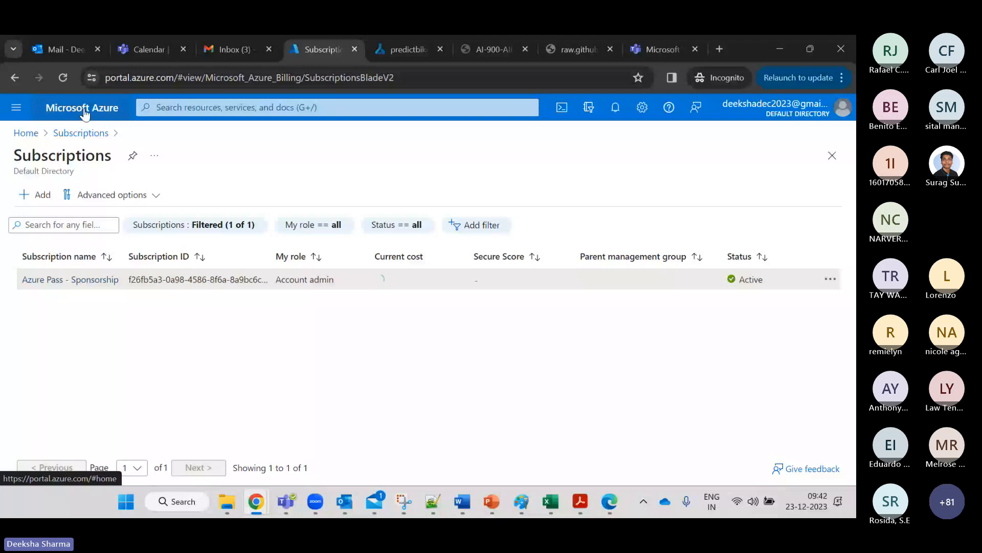
# From the portal home, search 'azure machine learning' and open the Azure Machine Learning service.
pyautogui.click(85, 114)
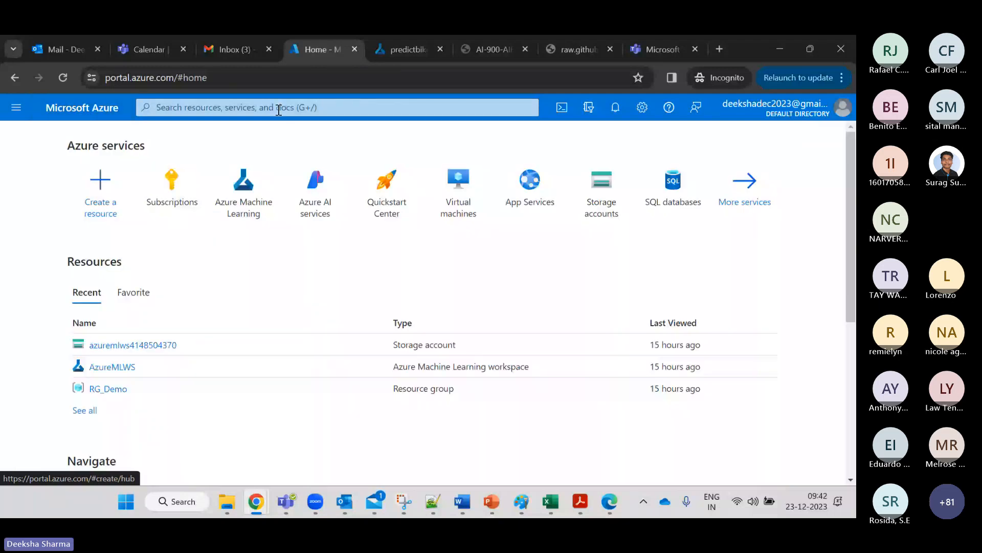
pyautogui.click(279, 108)
pyautogui.write('azur')
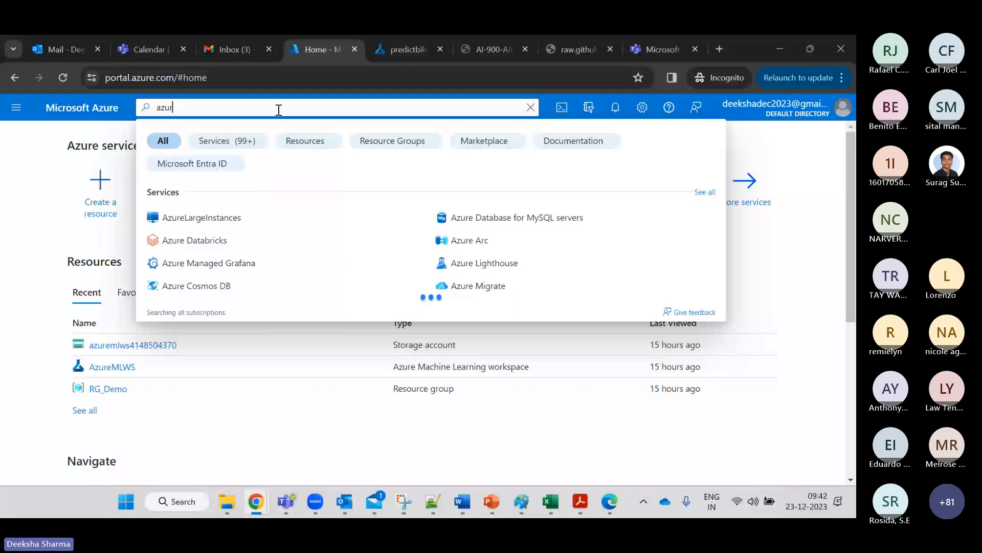
pyautogui.write('e mach')
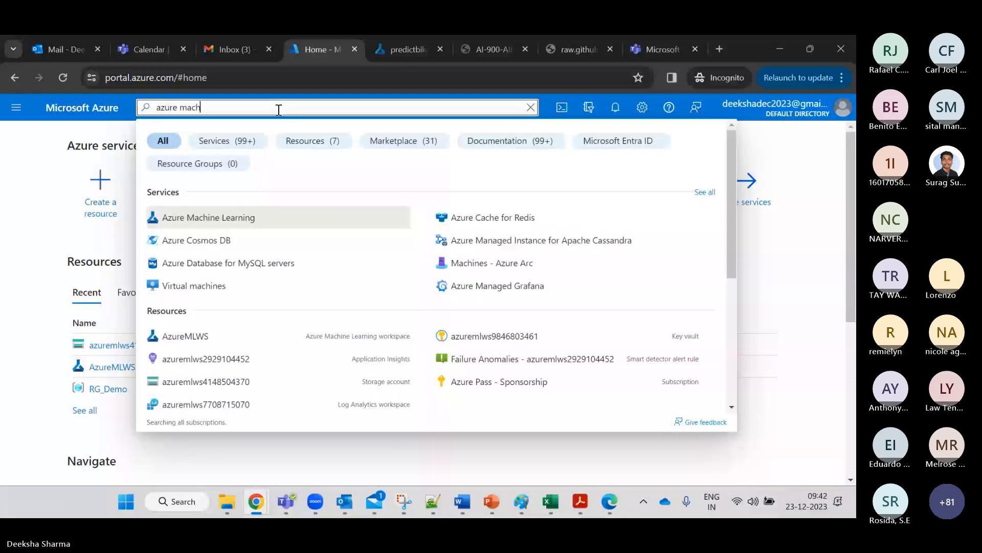
pyautogui.click(243, 215)
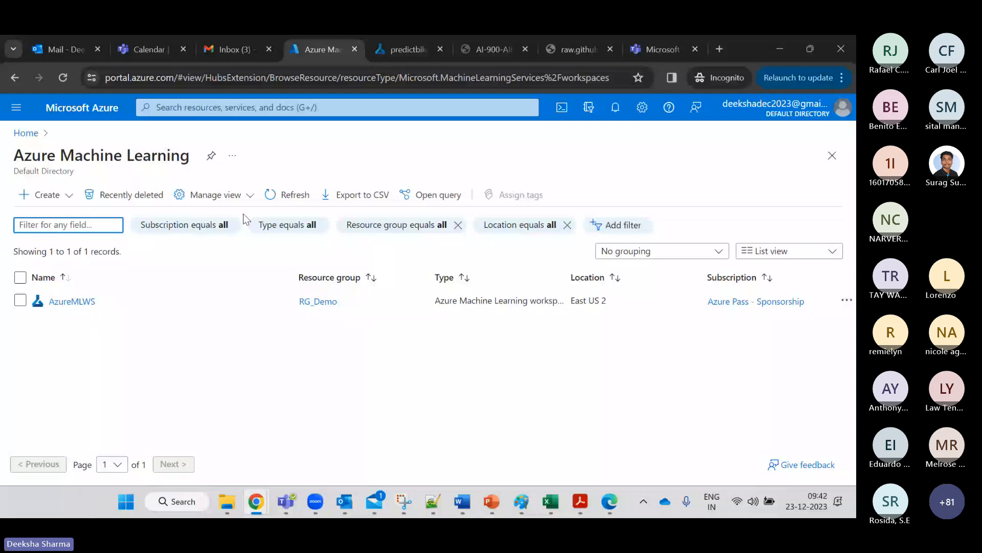
# Start a new machine learning workspace and create the resource group RG_ML_Demo for it.
pyautogui.click(47, 195)
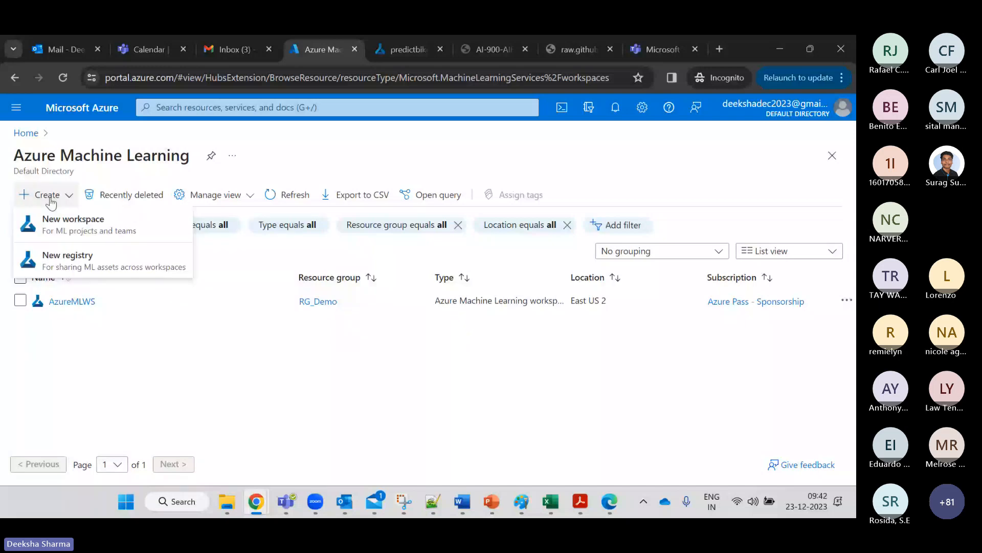
pyautogui.click(80, 236)
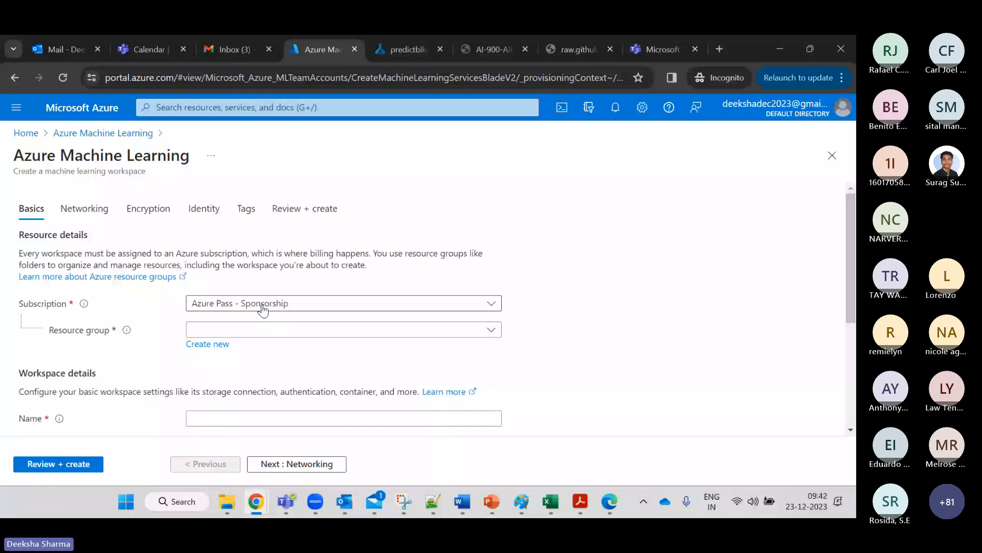
pyautogui.click(290, 329)
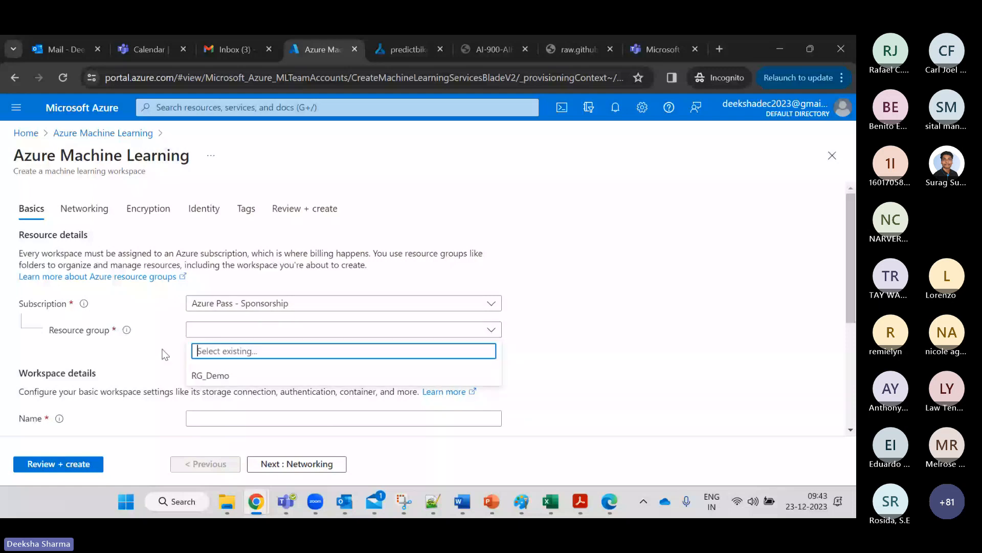
pyautogui.click(165, 354)
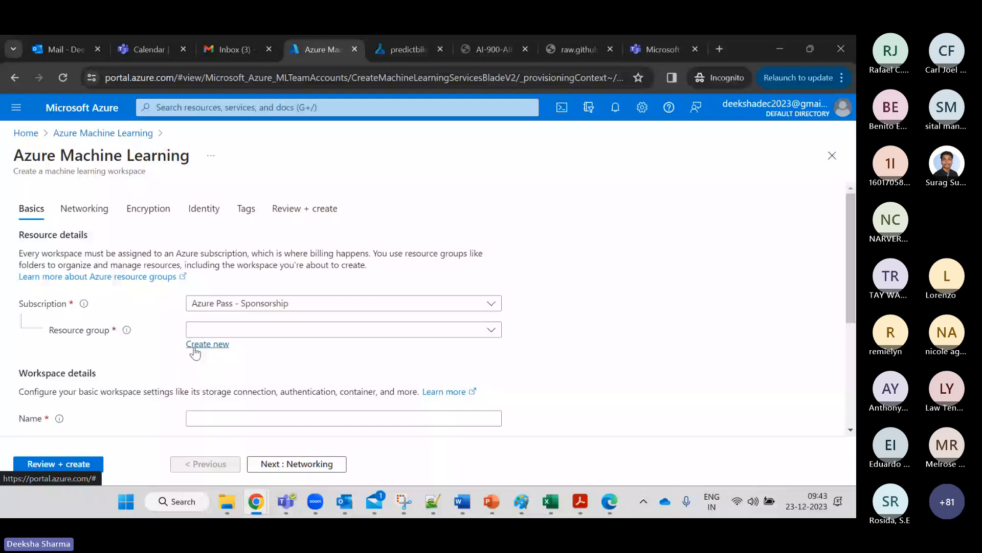
pyautogui.click(195, 352)
pyautogui.write('RG_')
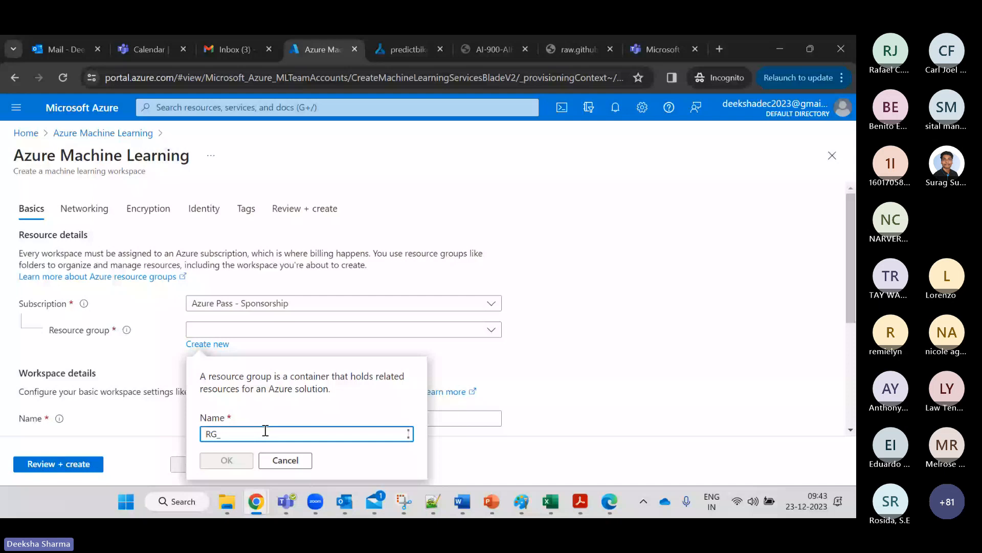
pyautogui.write('ML_Demo')
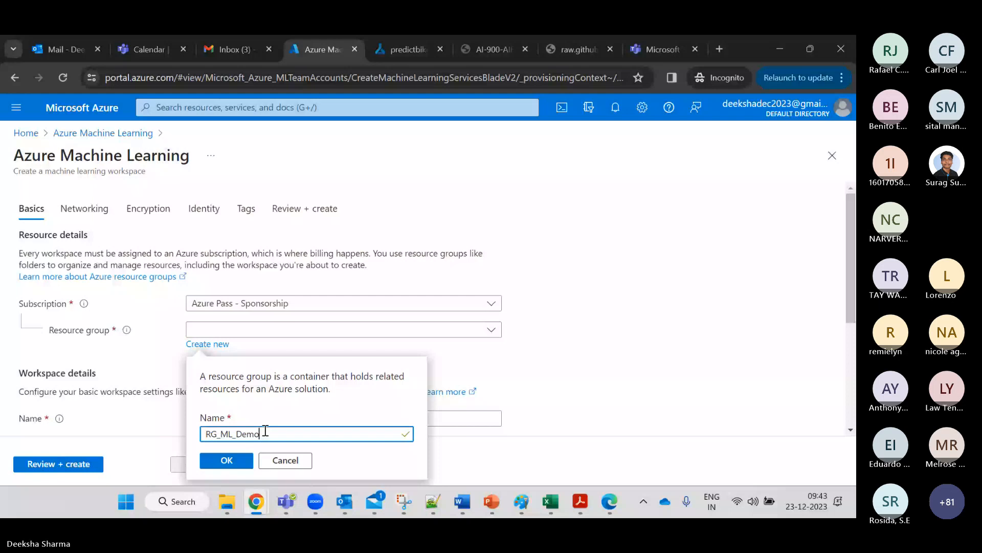
pyautogui.press('Return')
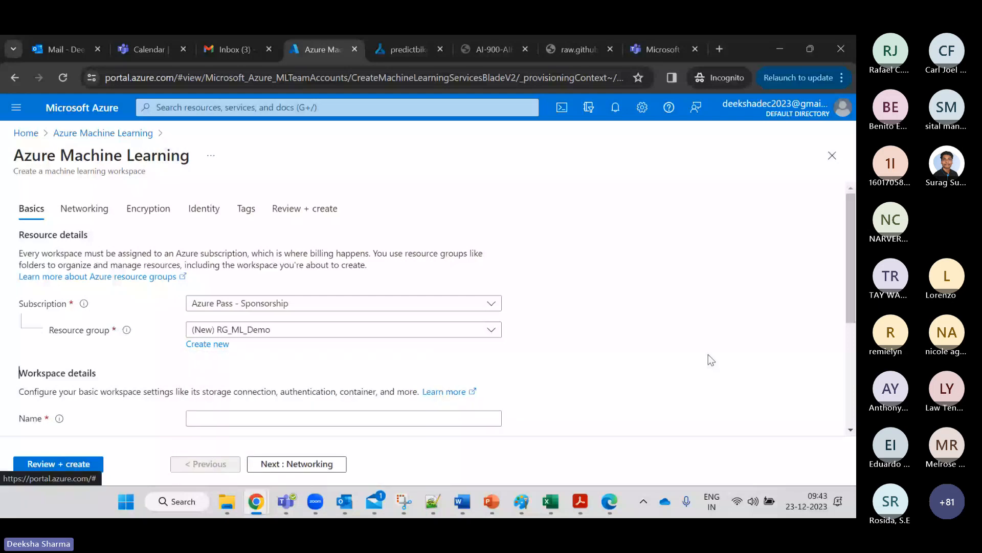
# Enter MLWSSatyava as the workspace name.
pyautogui.scroll(-2, 355, 333)
pyautogui.click(355, 333)
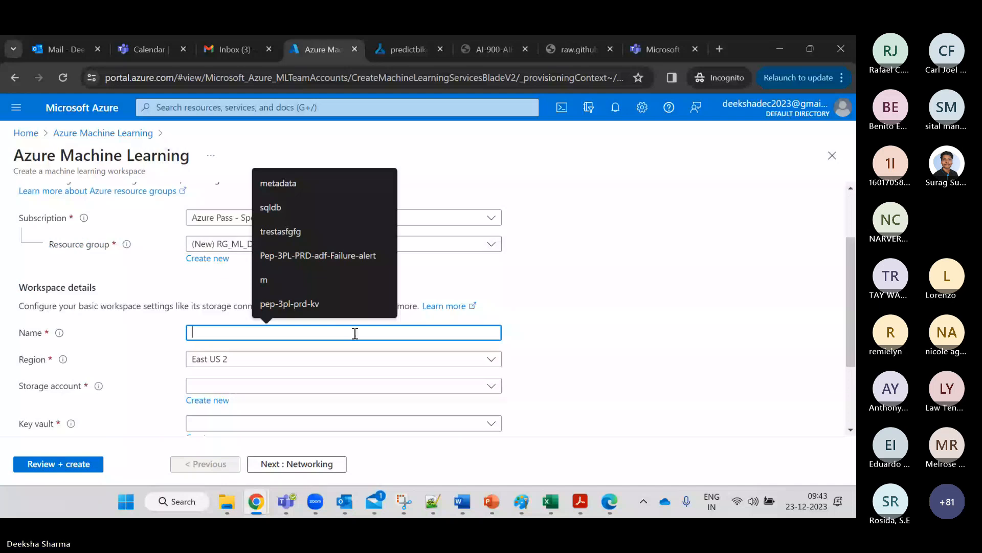
pyautogui.write('ML')
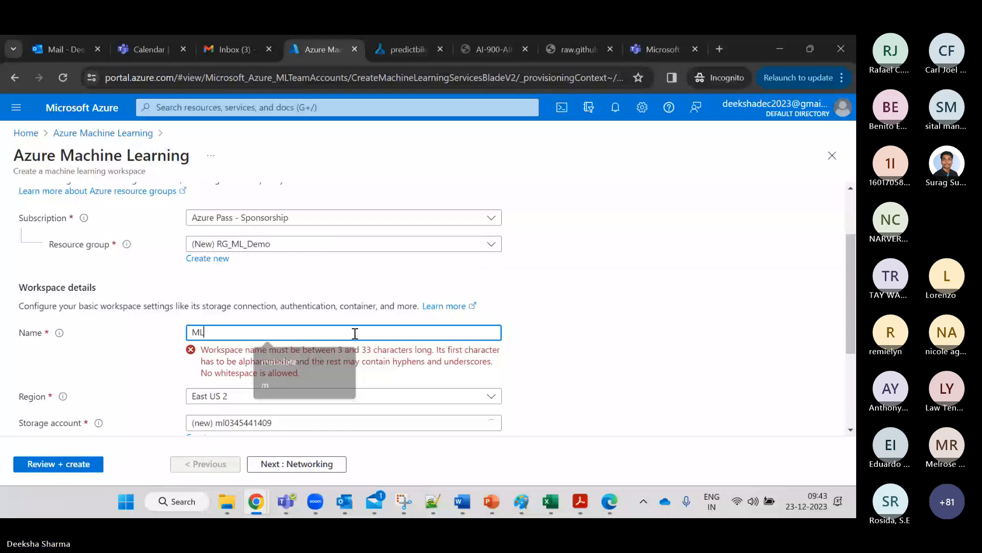
pyautogui.write('wsst')
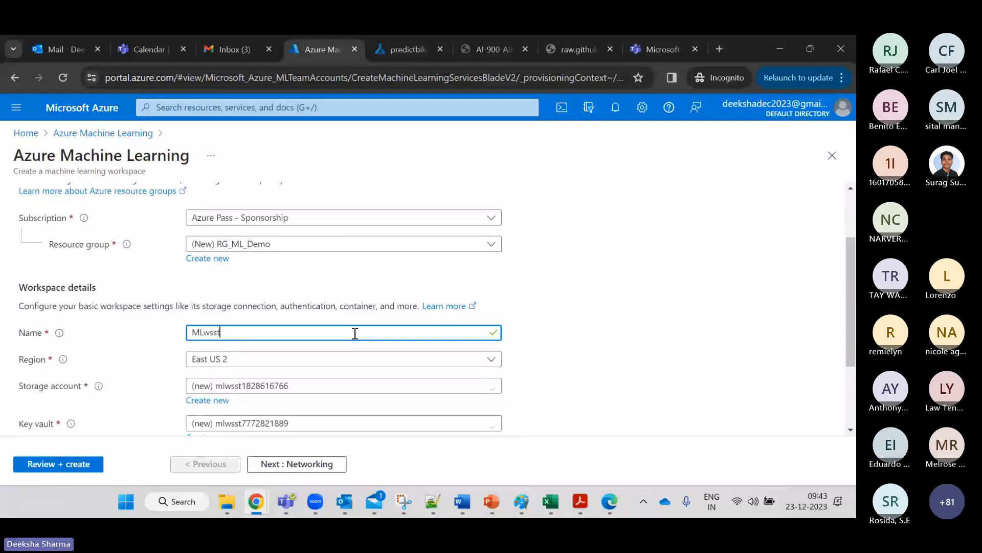
pyautogui.press('BackSpace')
pyautogui.press('BackSpace')
pyautogui.press('BackSpace')
pyautogui.press('BackSpace')
pyautogui.write('WS')
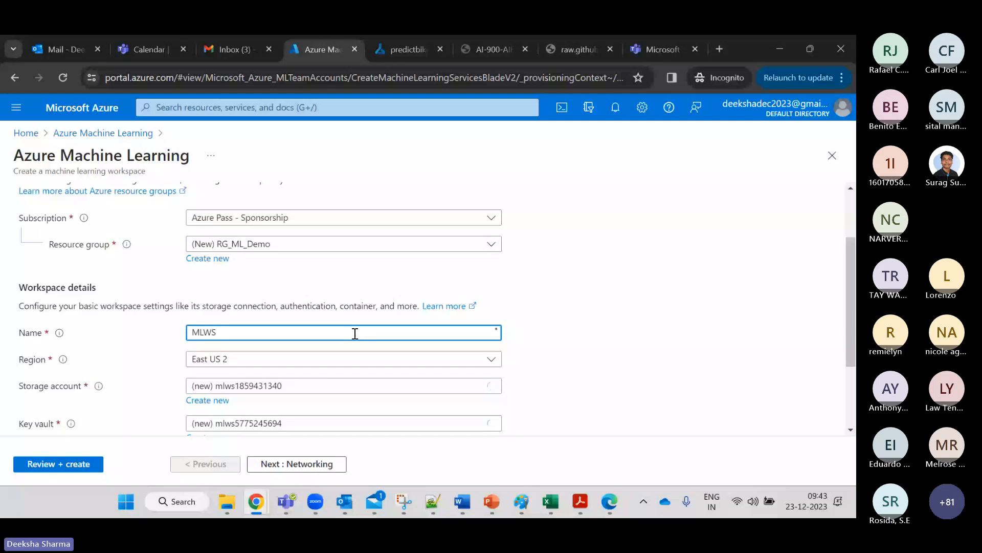
pyautogui.write('Satyava')
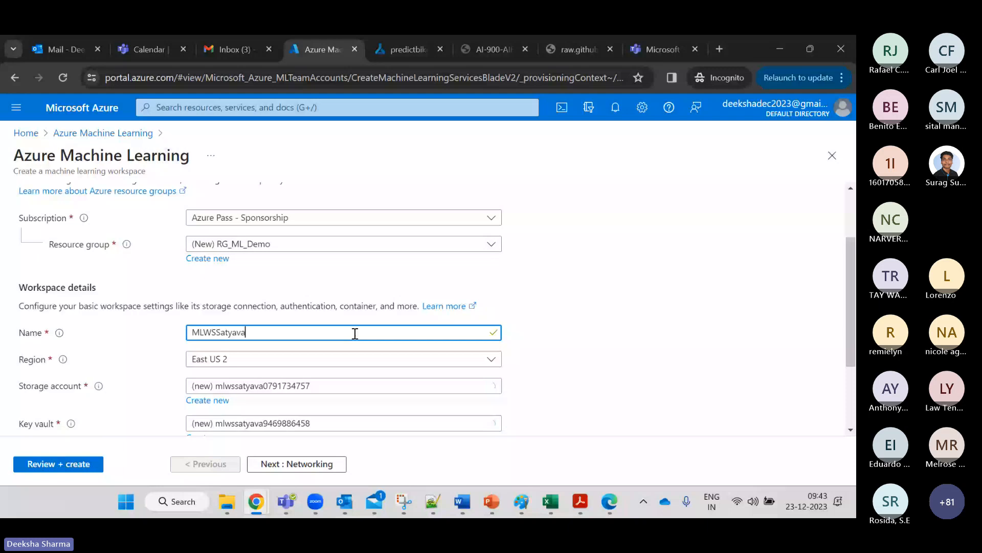
pyautogui.moveTo(855, 335); pyautogui.dragTo(855, 335)
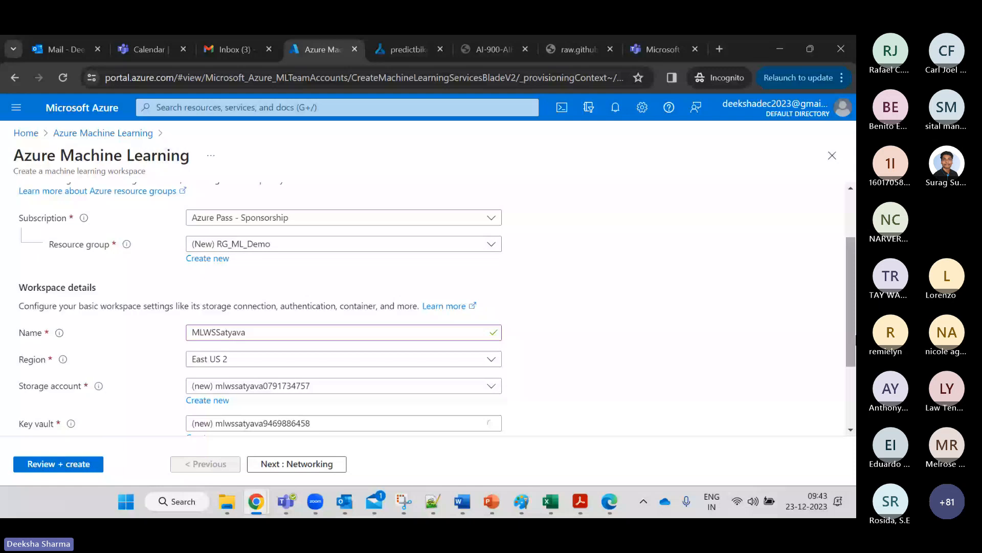
# Keep the region at East US 2 and review the auto-filled storage, key vault and insights.
pyautogui.scroll(-2, 499, 292)
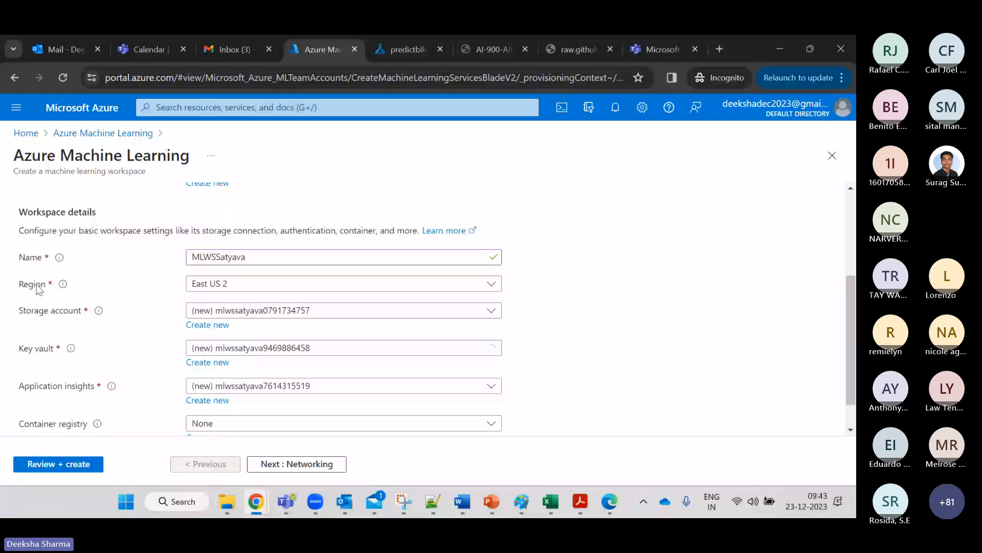
pyautogui.click(488, 288)
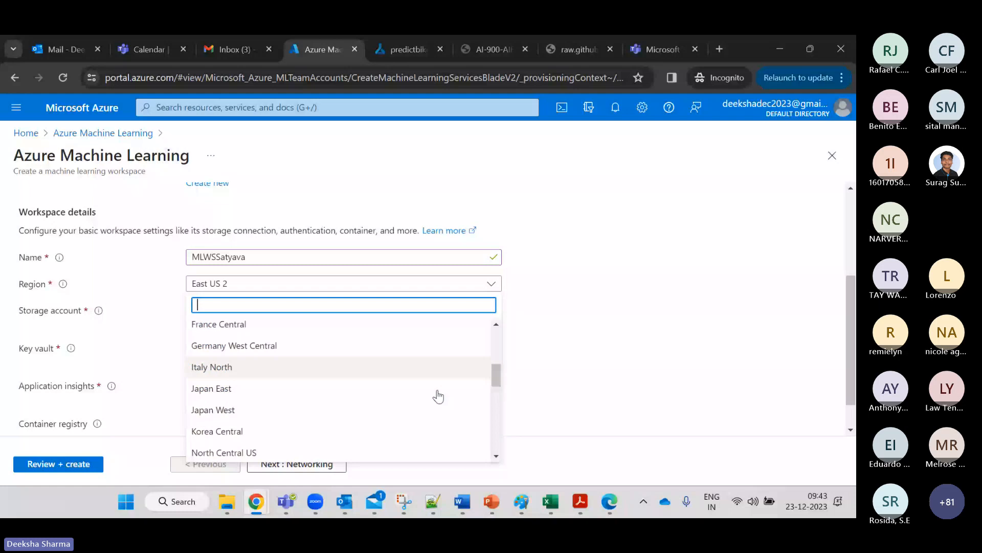
pyautogui.moveTo(496, 375); pyautogui.dragTo(489, 335)
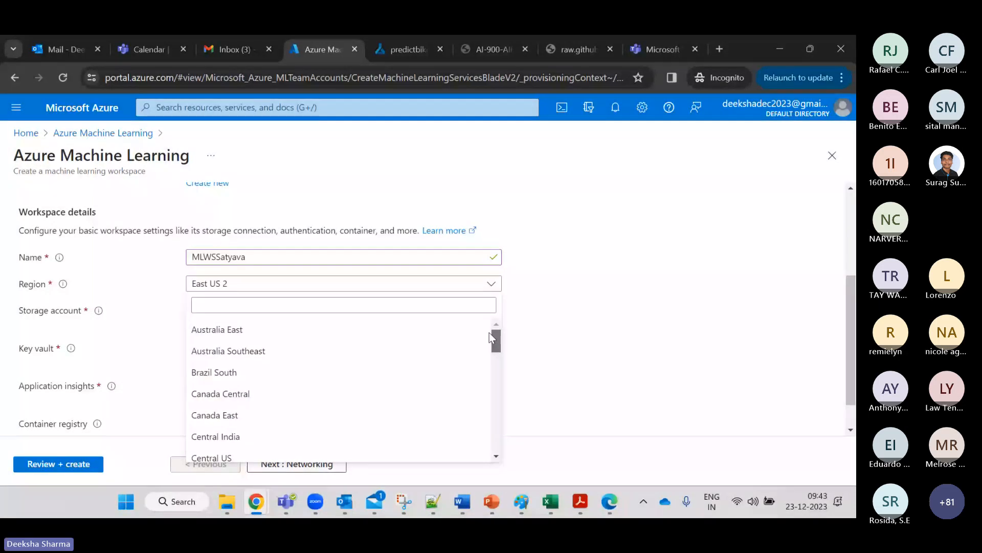
pyautogui.click(211, 290)
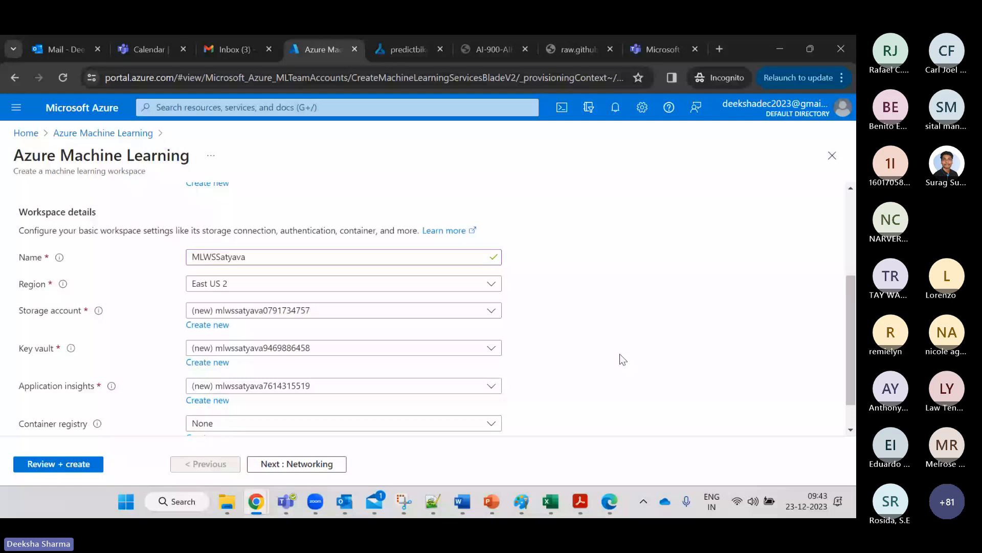
pyautogui.scroll(-1, 620, 355)
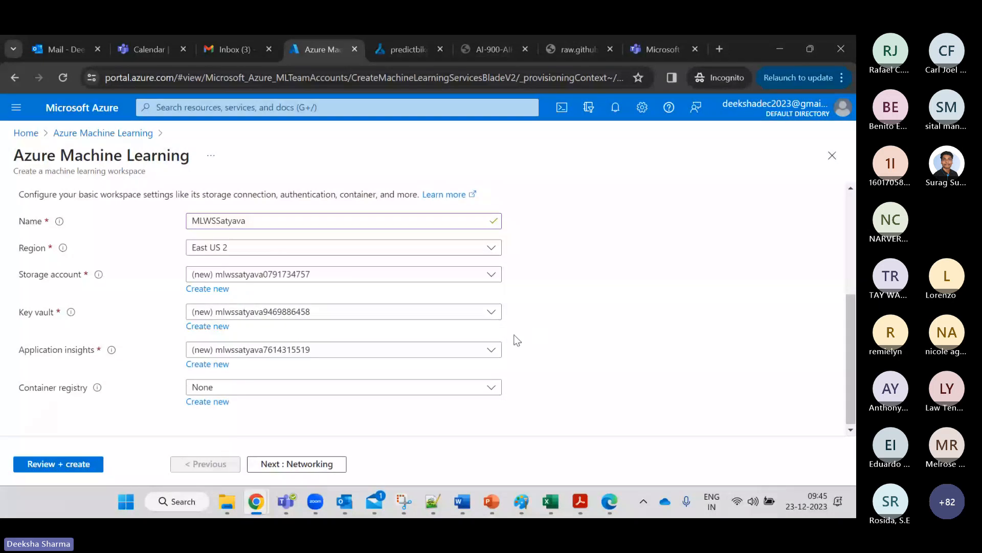
# Pass through the Networking step to the Encryption step, leaving defaults.
pyautogui.click(258, 467)
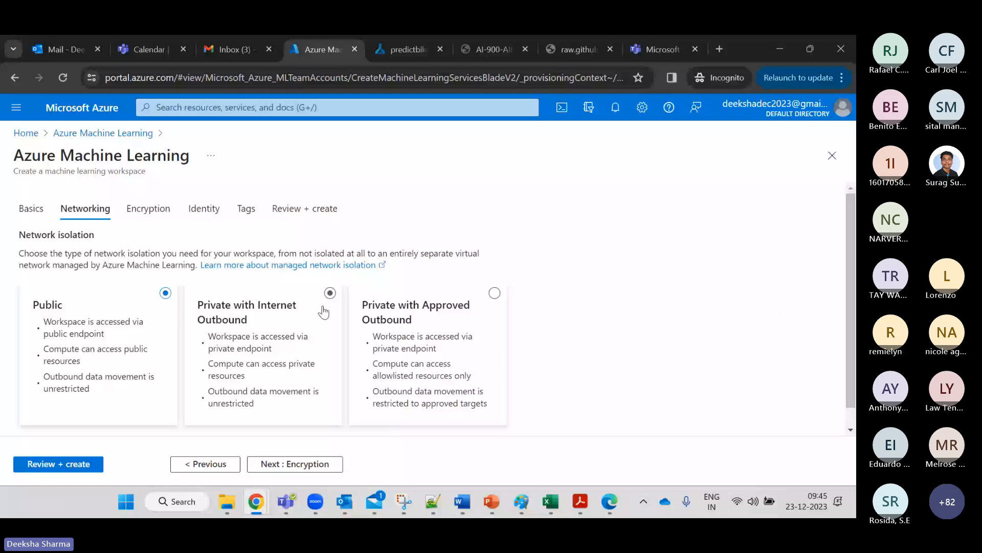
pyautogui.click(294, 464)
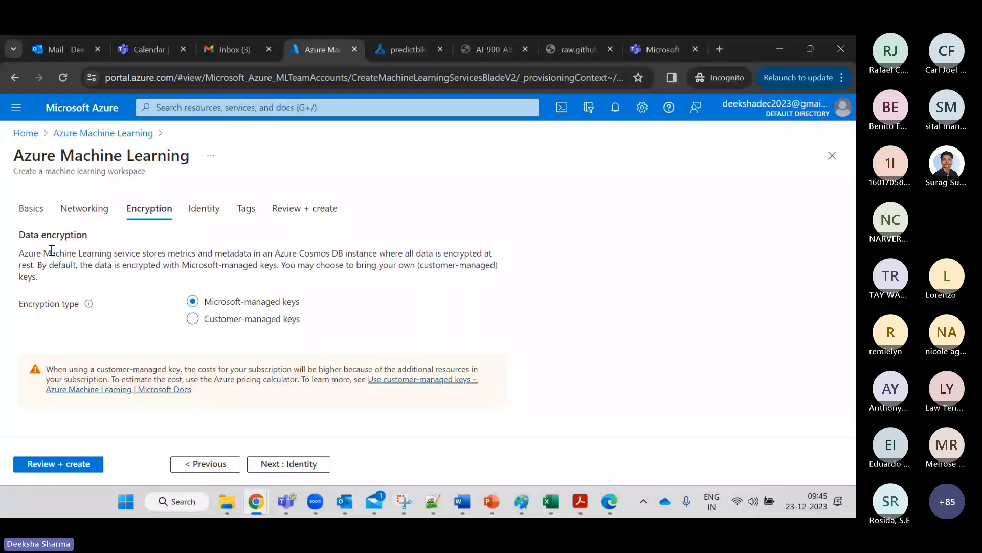
# Keep encryption on Microsoft-managed keys after trying customer-managed, and continue to Tags.
pyautogui.moveTo(65, 265); pyautogui.dragTo(226, 264)
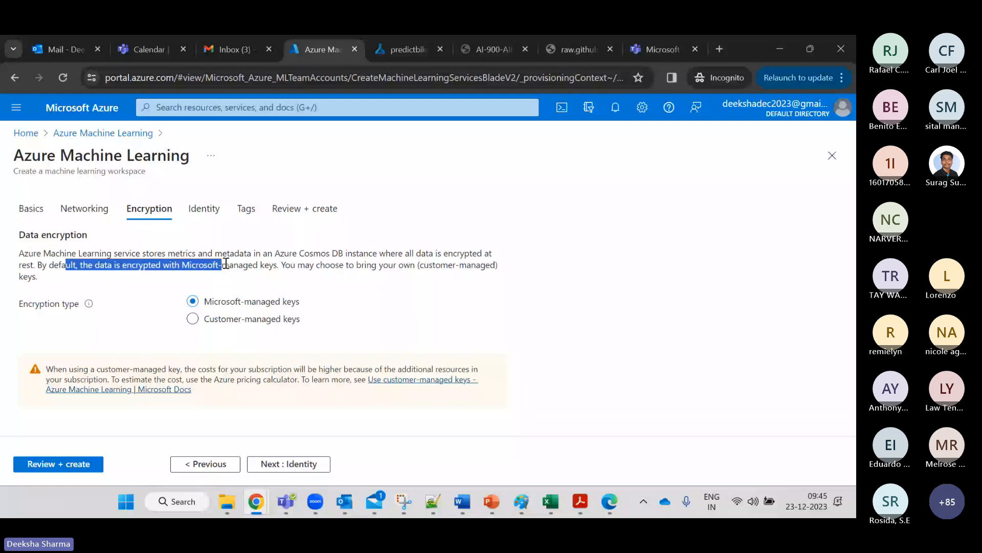
pyautogui.click(192, 318)
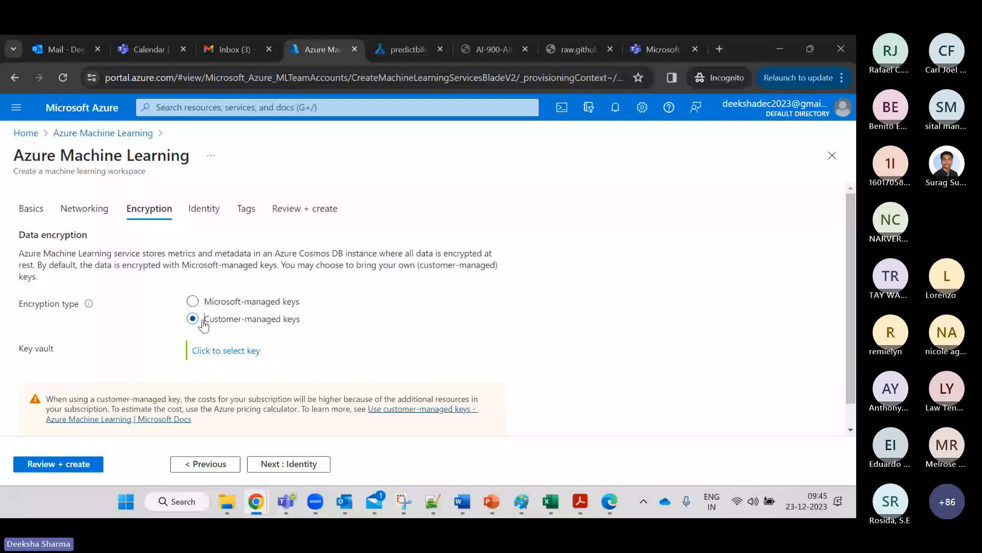
pyautogui.press('Up')
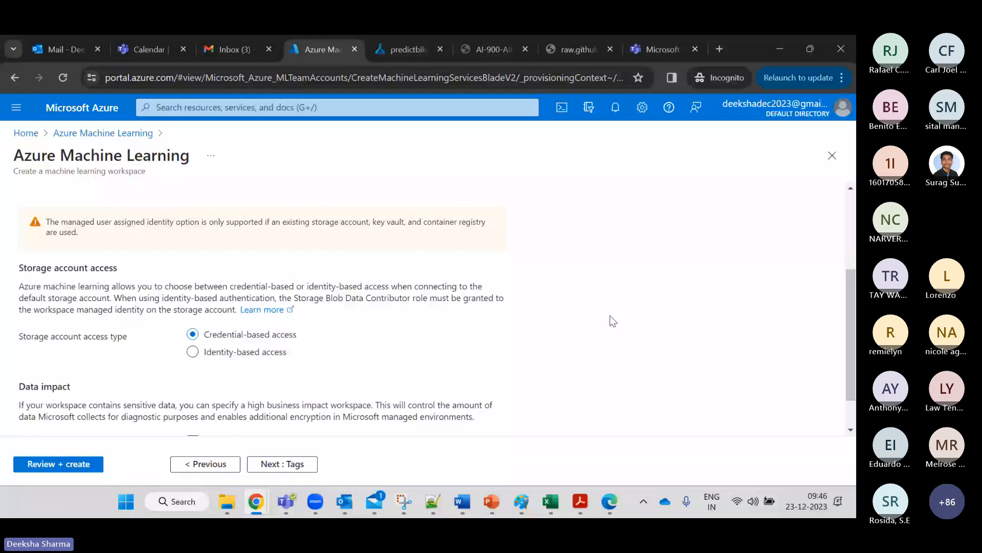
pyautogui.scroll(1, 833, 300)
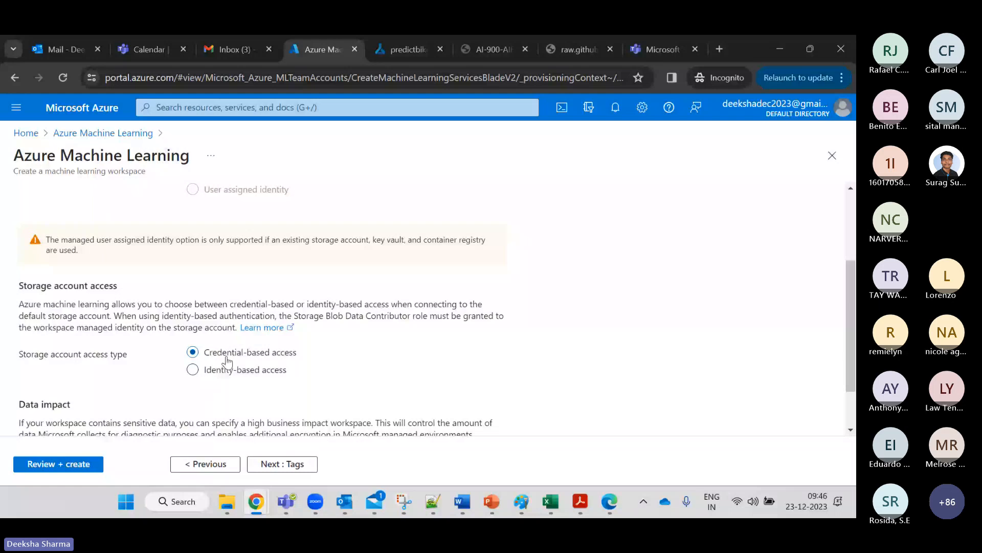
pyautogui.click(293, 467)
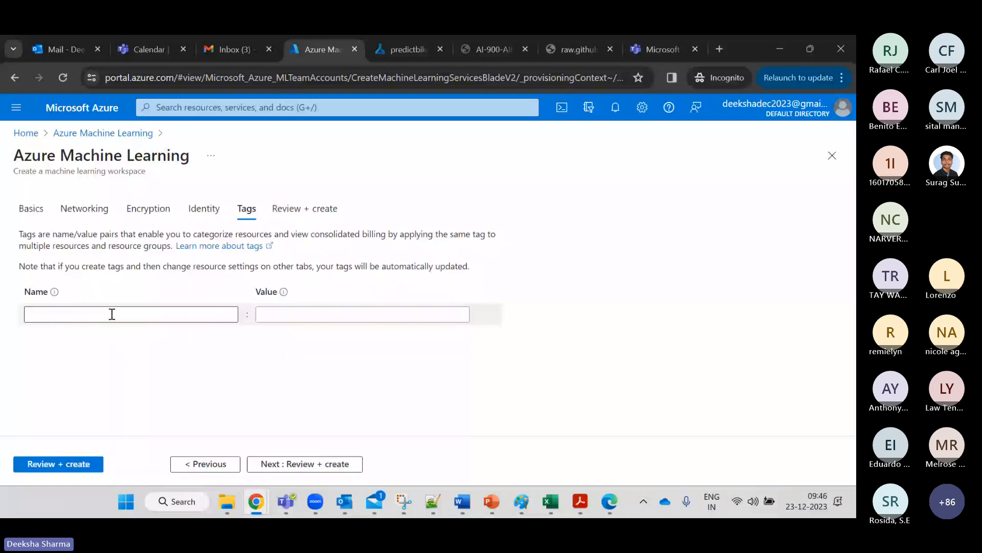
# Add the tag Project with value MLTraining.
pyautogui.click(112, 314)
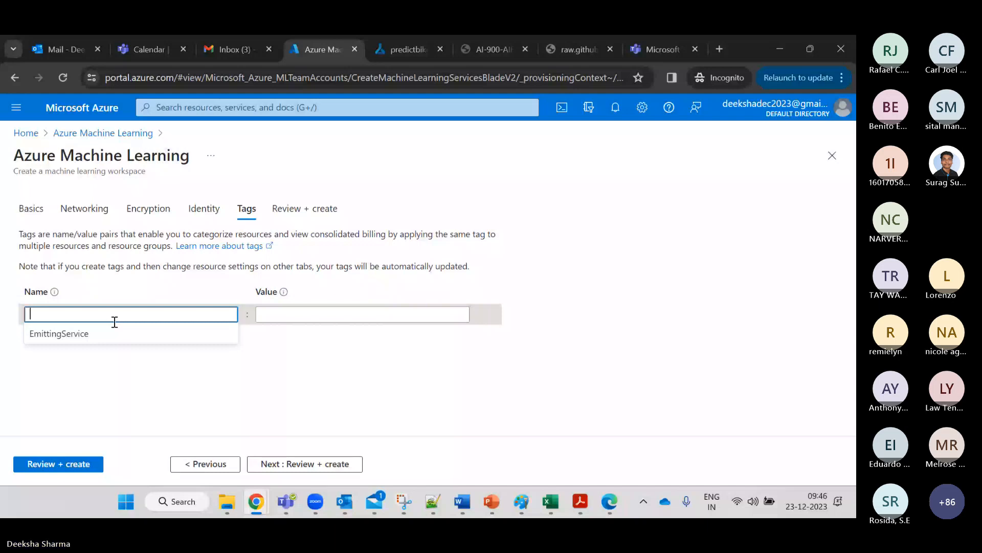
pyautogui.write('Project')
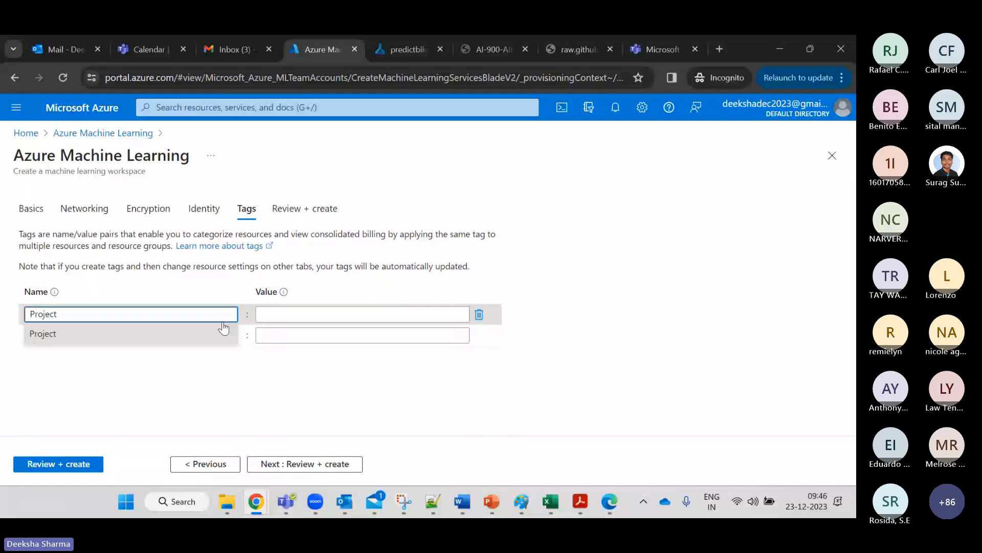
pyautogui.click(270, 313)
pyautogui.write('MLTrainin')
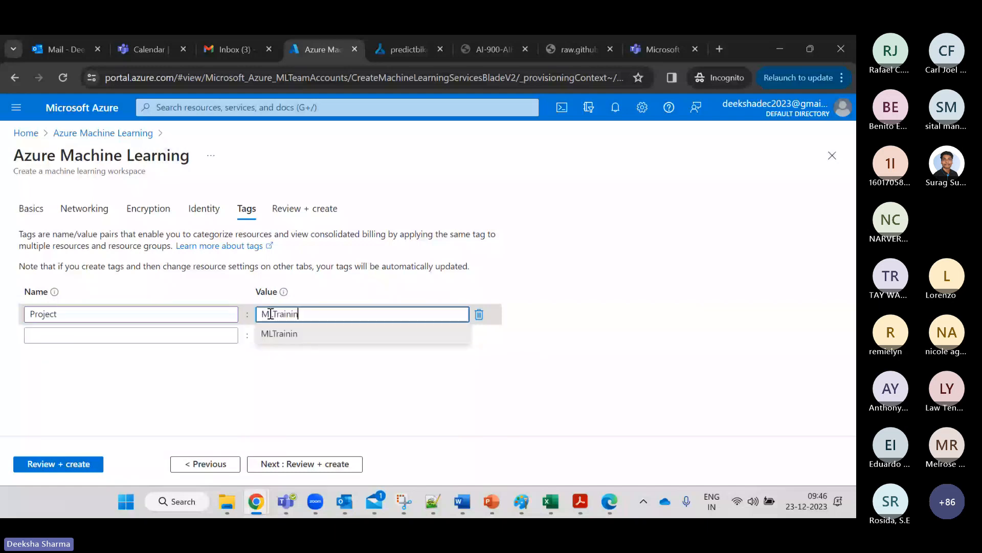
pyautogui.write('g')
# Add an Owner tag holding the owner's name and proceed to Review + create.
pyautogui.click(144, 335)
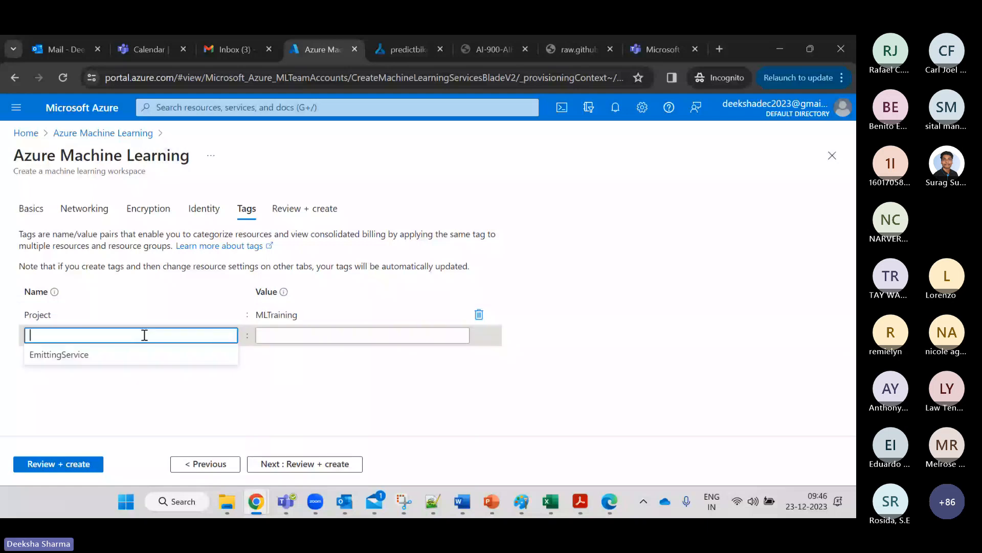
pyautogui.write('Owner')
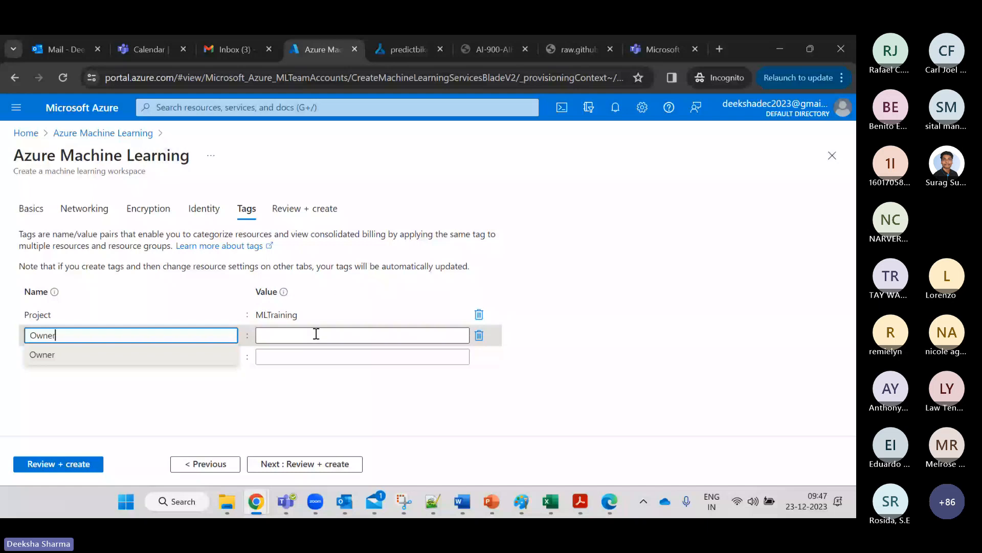
pyautogui.click(316, 335)
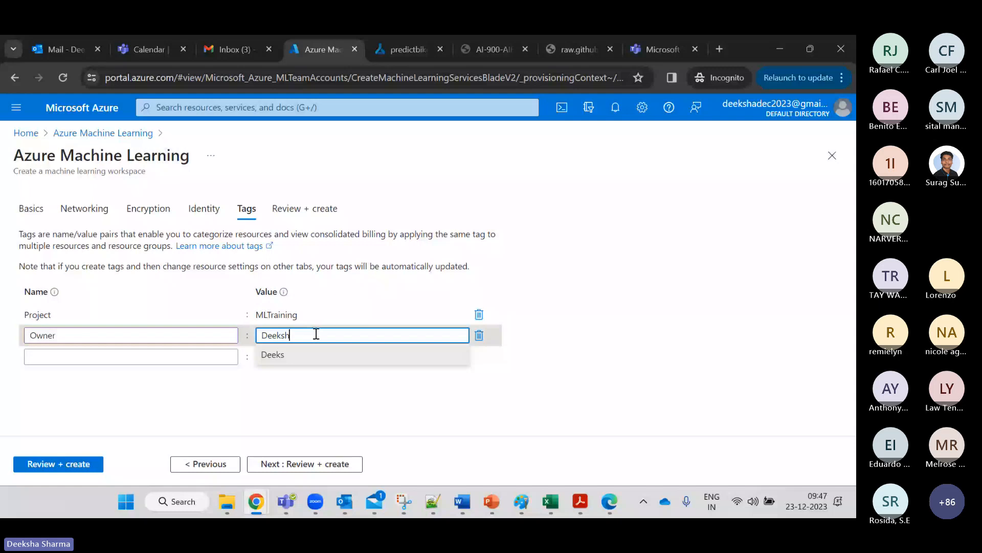
pyautogui.click(249, 418)
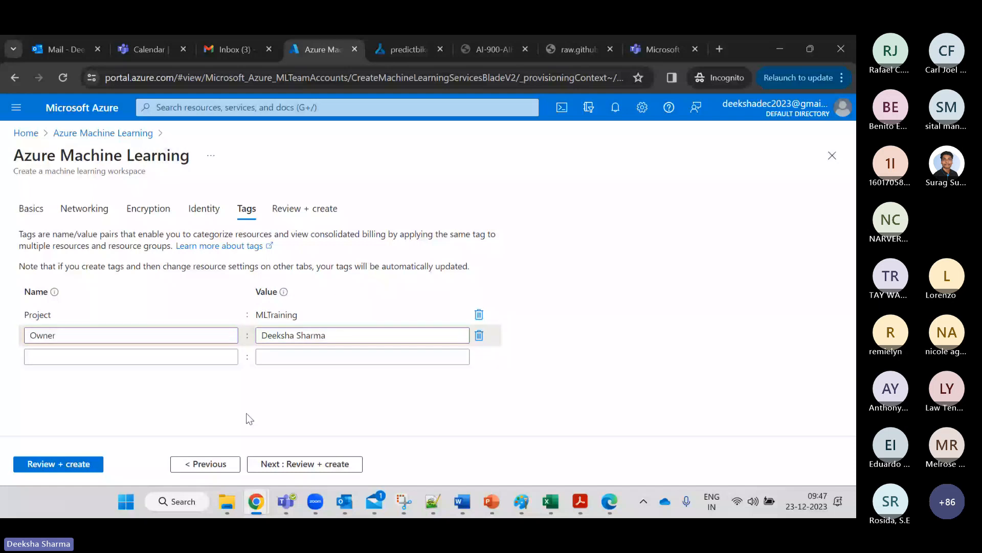
pyautogui.click(312, 466)
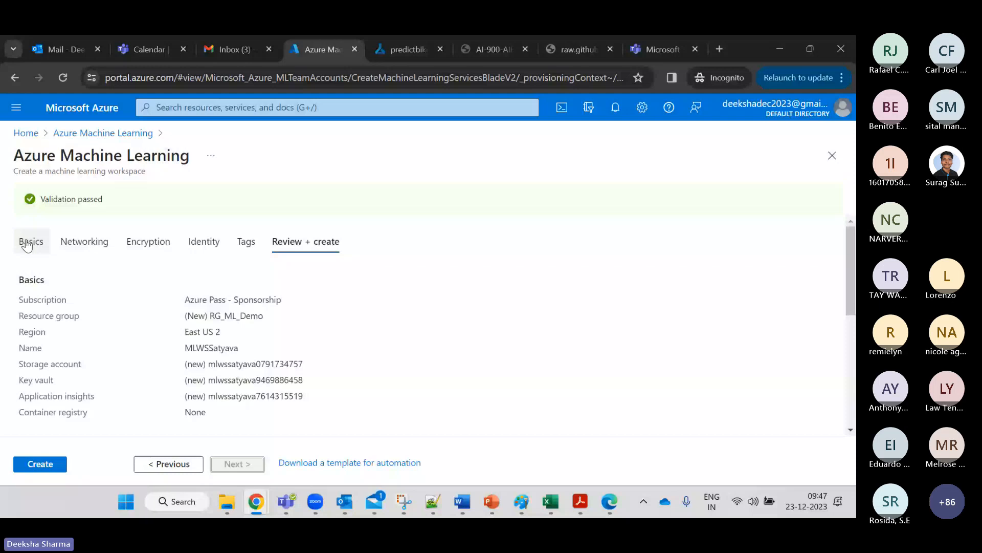
# Create the validated workspace MLWSSatyava in RG_ML_Demo.
pyautogui.moveTo(853, 293); pyautogui.dragTo(853, 297)
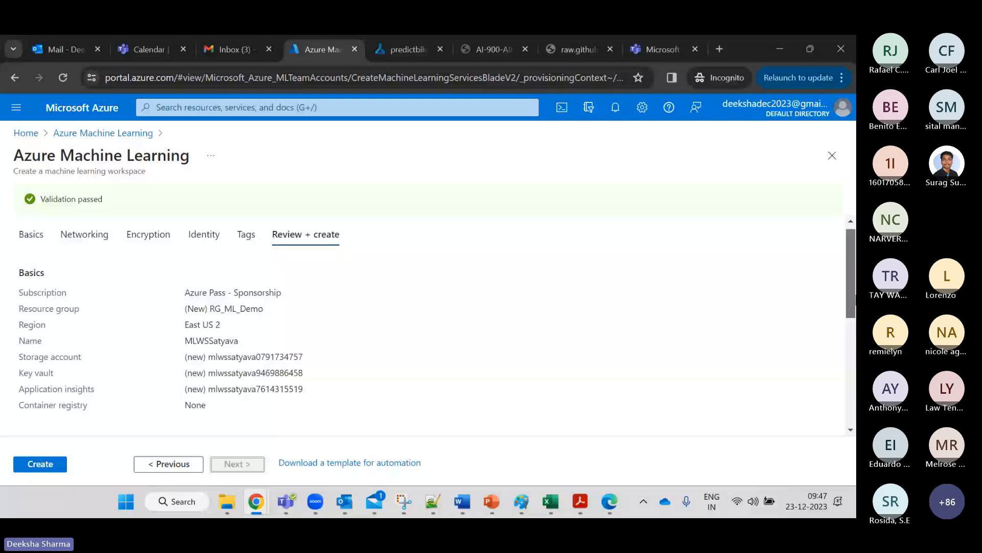
pyautogui.moveTo(853, 296); pyautogui.dragTo(853, 294)
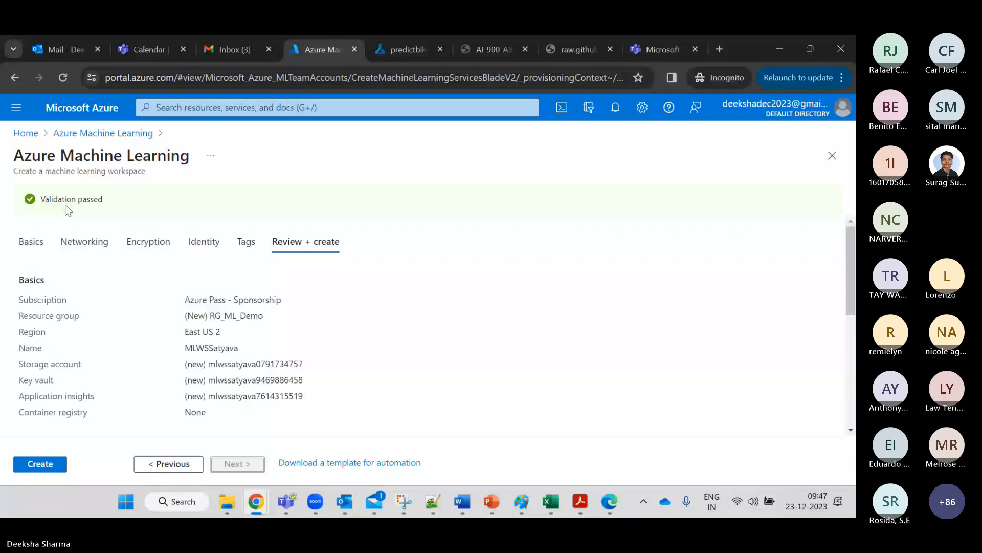
pyautogui.click(45, 463)
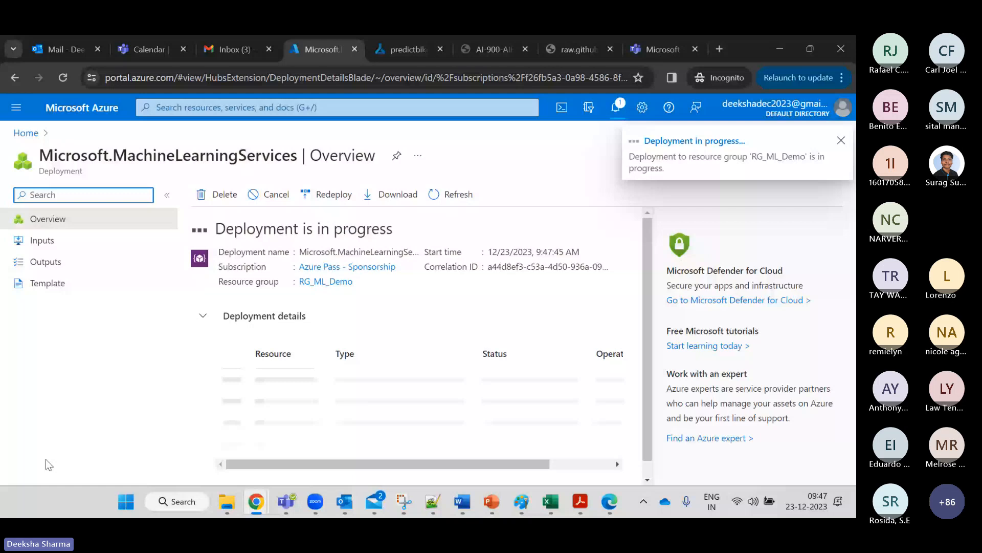
# Switch to the Machine Learning Studio tab showing the AzureMLWS workspace home.
pyautogui.hotkey('ctrl', 'Tab')
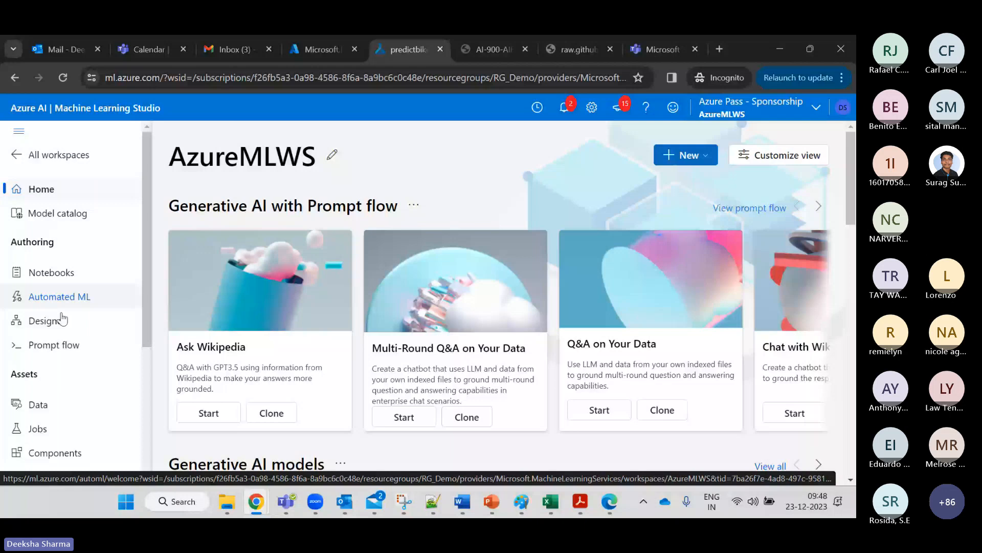
pyautogui.click(60, 163)
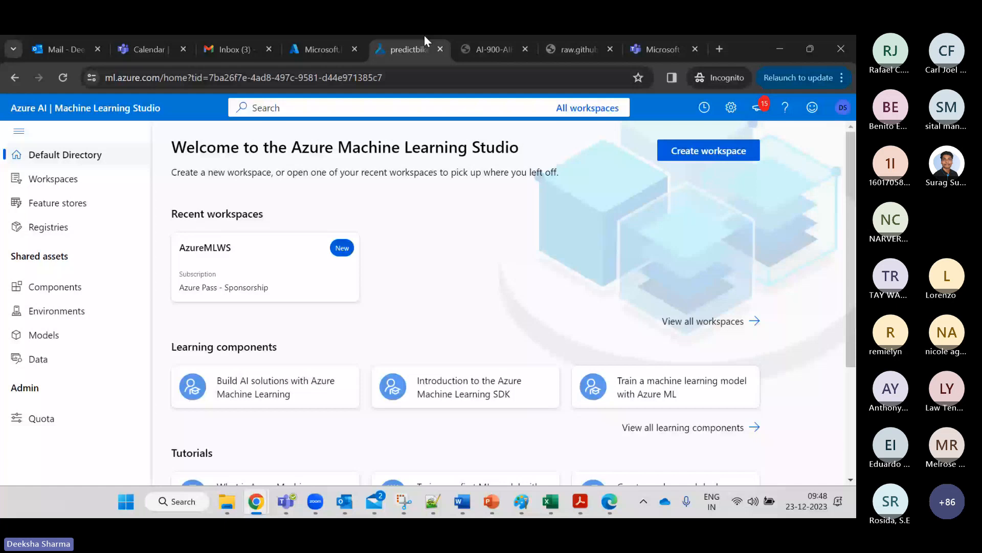
pyautogui.click(21, 78)
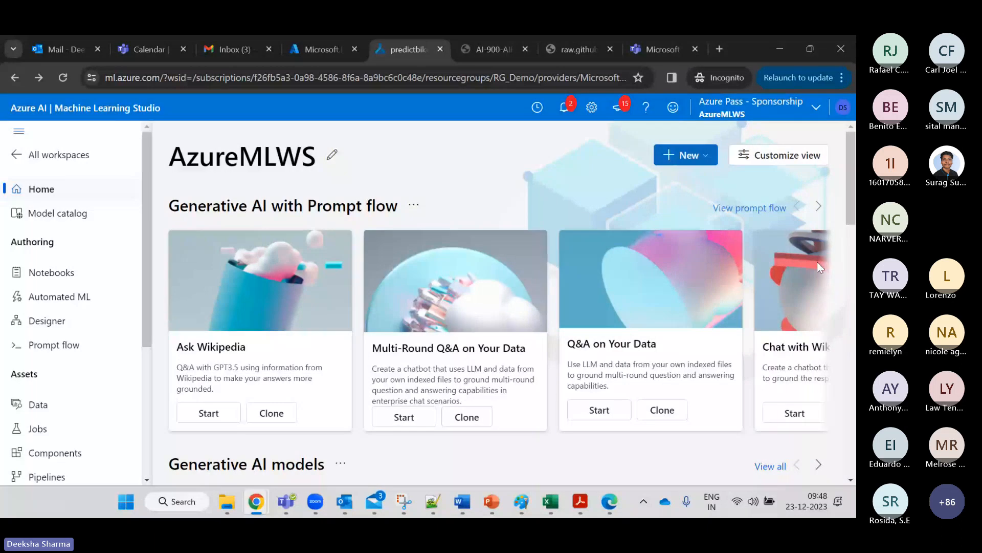
# Browse the models in the Model catalog, then go to the Notebooks page.
pyautogui.click(35, 211)
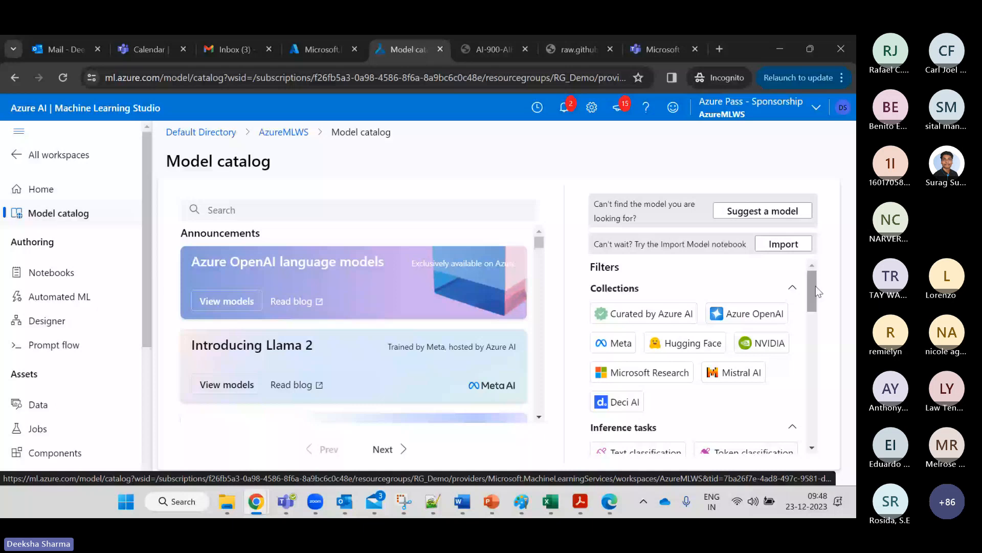
pyautogui.scroll(-3, 619, 323)
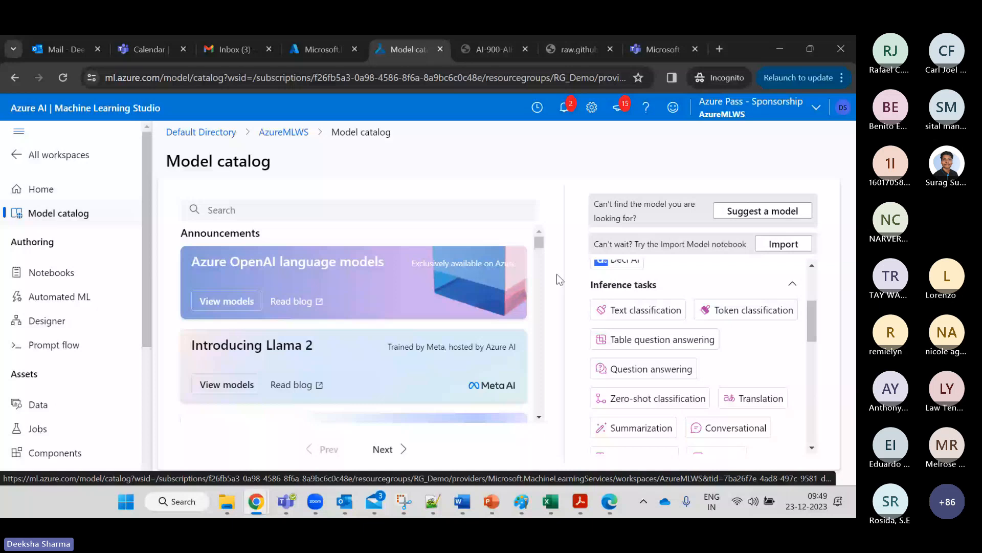
pyautogui.click(539, 417)
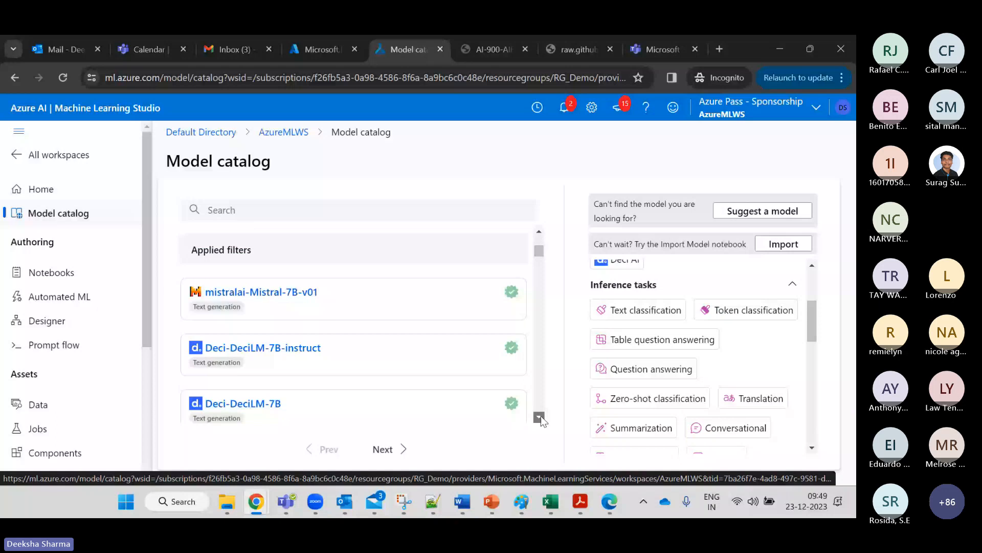
pyautogui.scroll(-3, 360, 339)
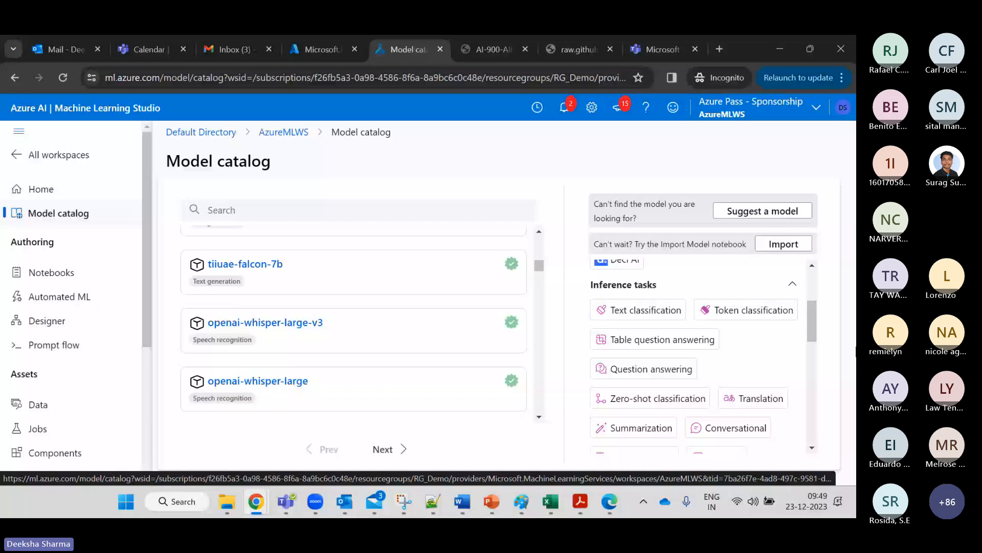
pyautogui.click(52, 273)
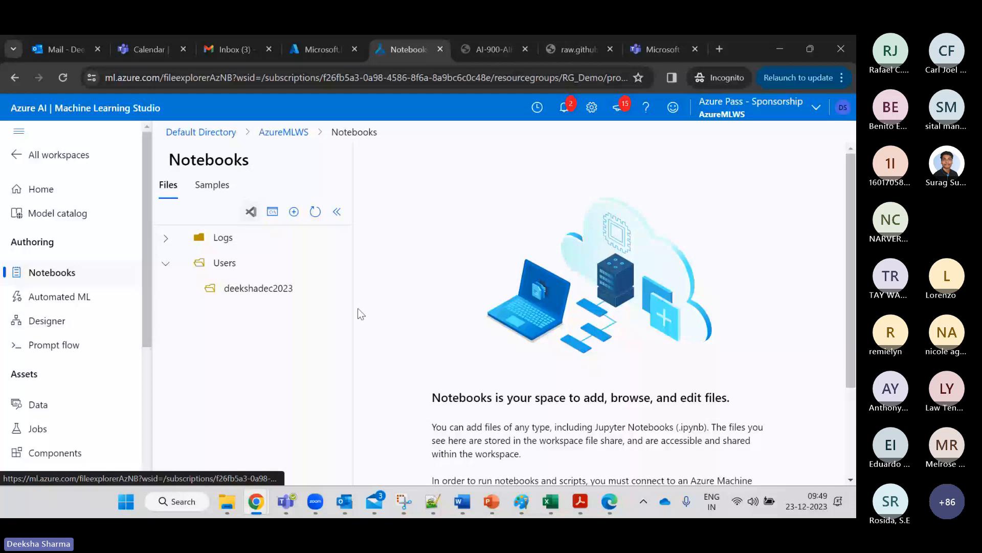
# Create a new Notebook file named 1stNB.ipynb, leaving overwrite turned off.
pyautogui.click(294, 211)
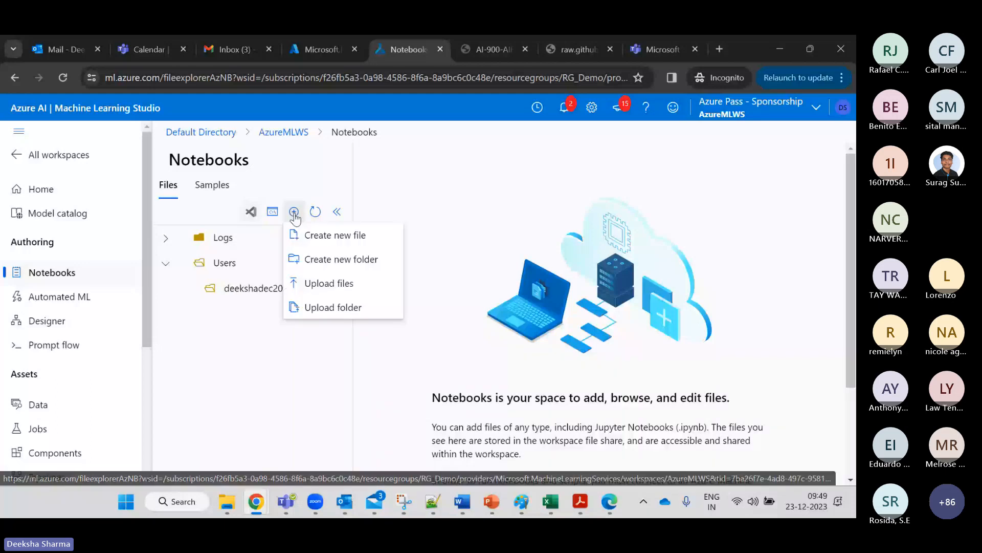
pyautogui.click(343, 237)
pyautogui.click(531, 303)
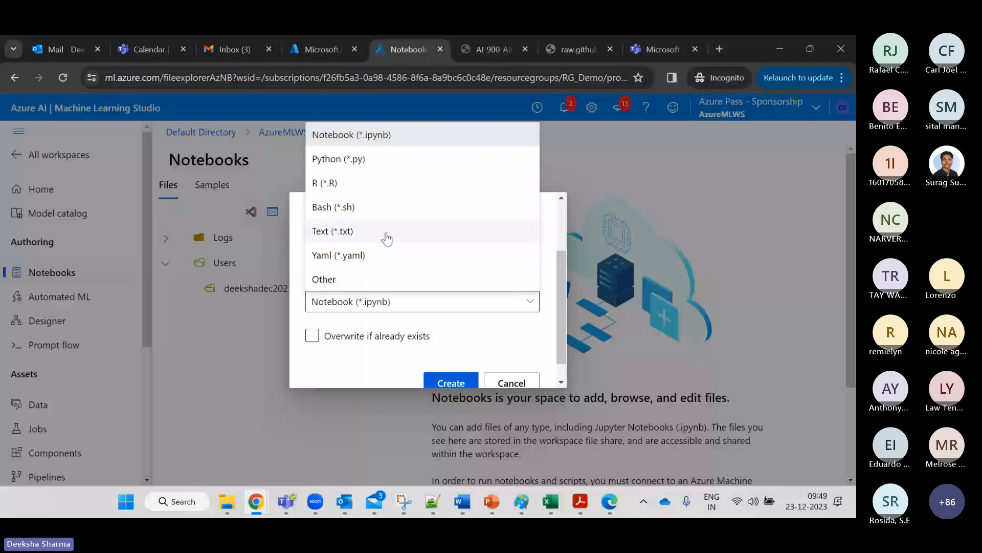
pyautogui.click(447, 339)
pyautogui.click(447, 339)
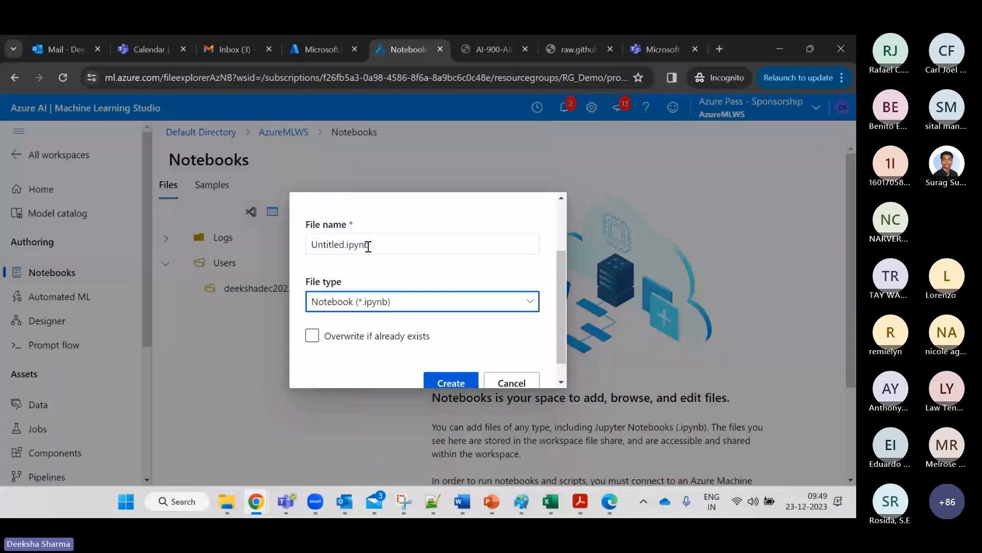
pyautogui.click(368, 245)
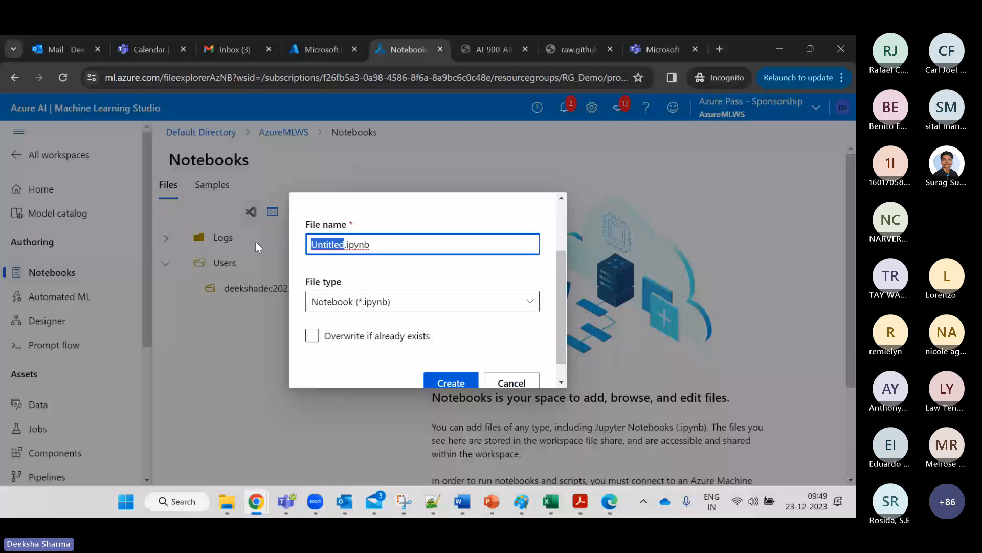
pyautogui.write('1st')
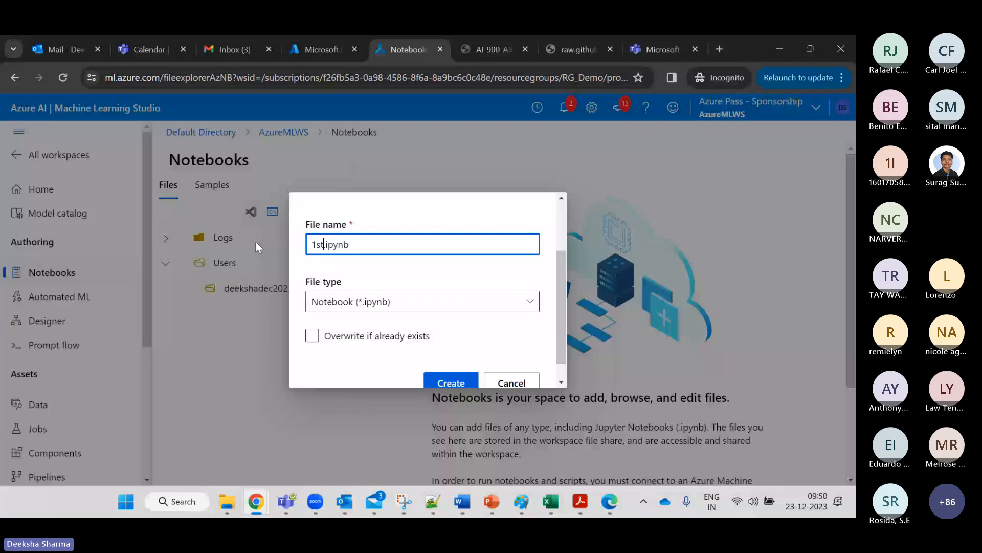
pyautogui.write('NB')
pyautogui.click(458, 385)
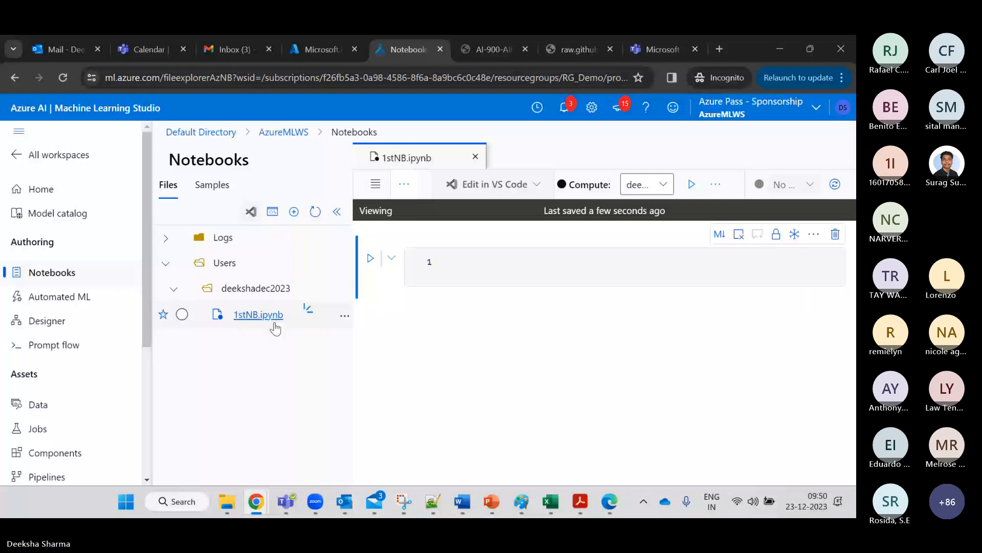
# Select the compute instance from the Compute dropdown to run 1stNB.ipynb.
pyautogui.click(507, 267)
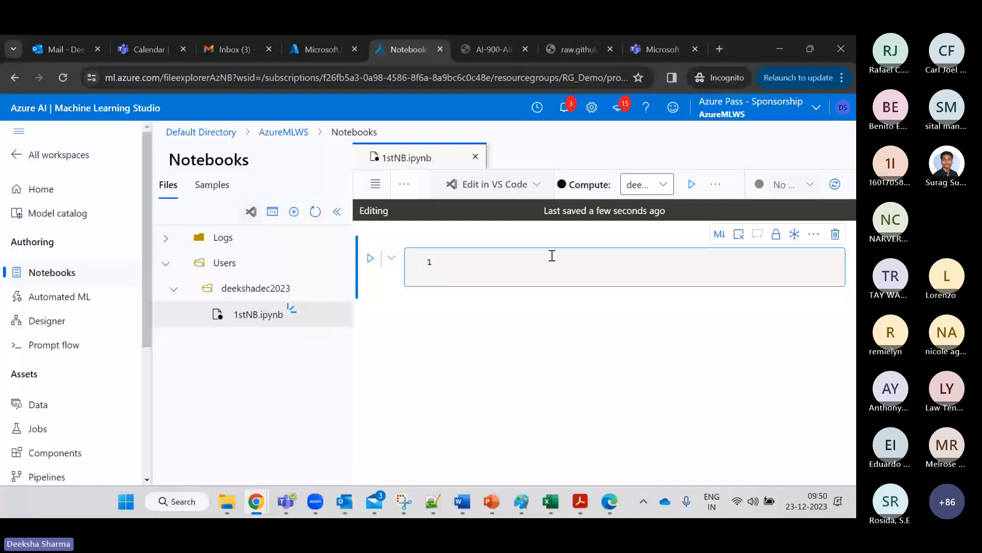
pyautogui.click(663, 185)
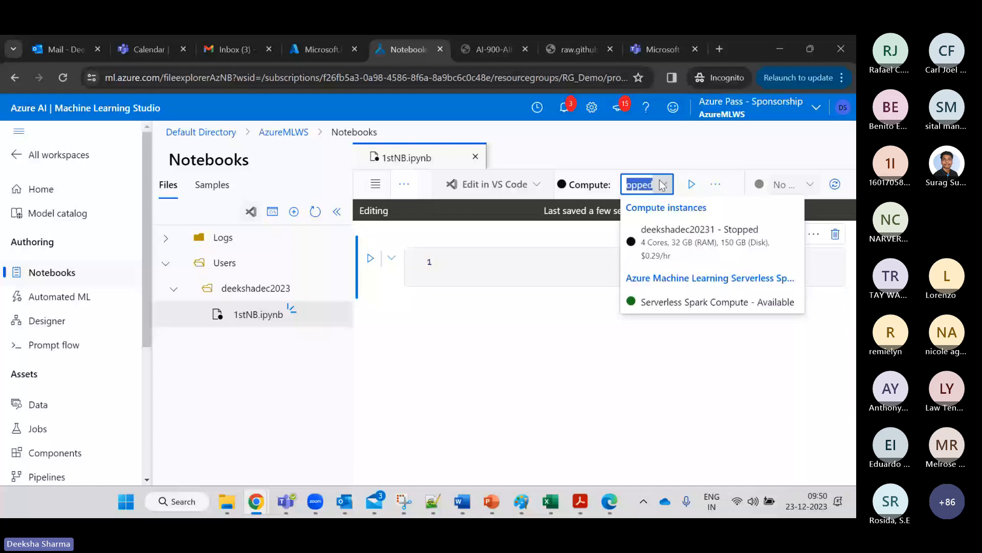
pyautogui.click(663, 185)
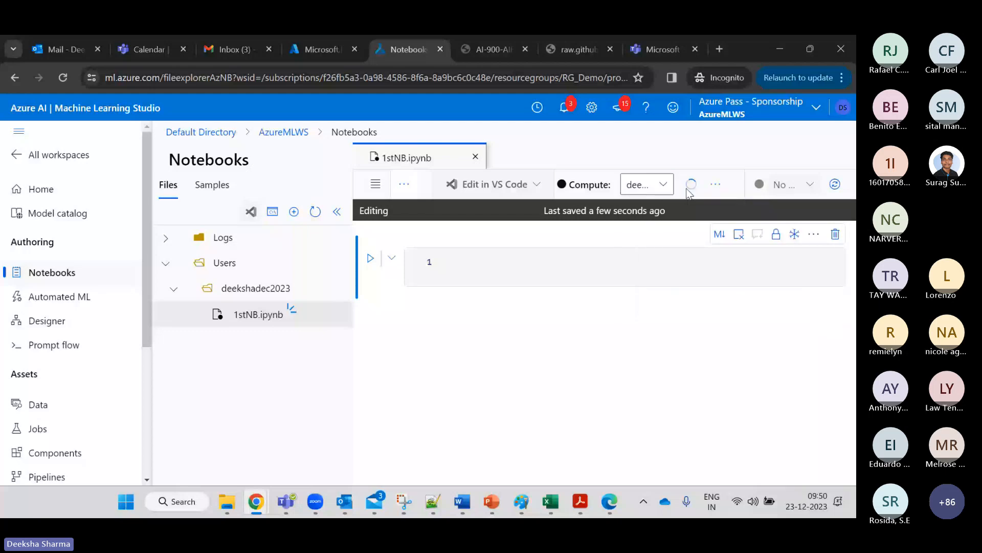
# Add a second empty code cell and open a terminal beside the 1stNB.ipynb tab.
pyautogui.click(520, 270)
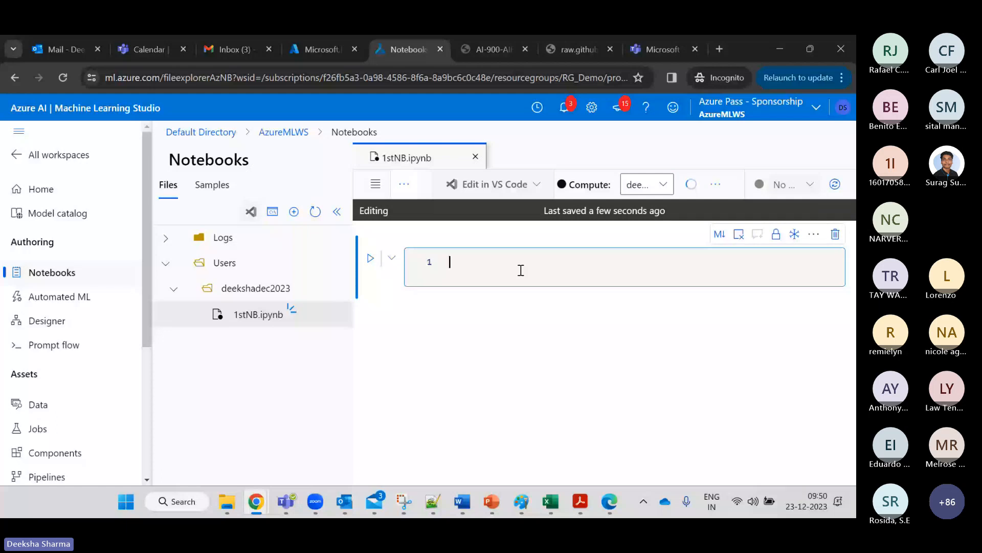
pyautogui.click(449, 310)
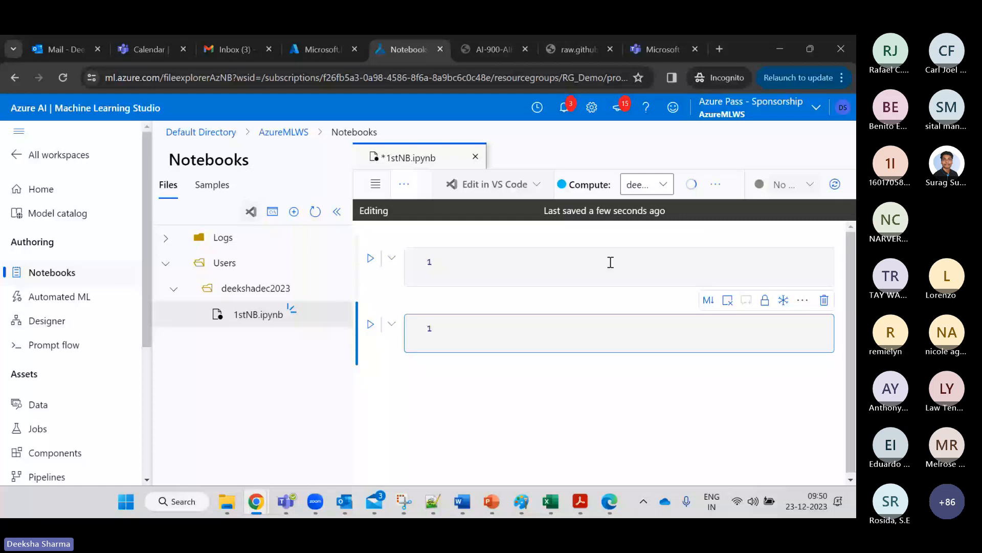
pyautogui.click(273, 212)
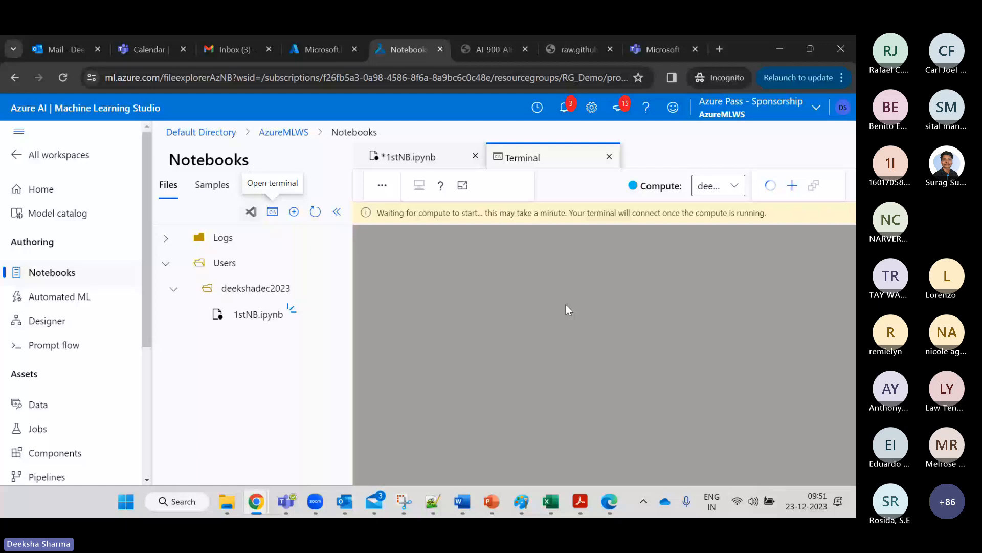
pyautogui.click(259, 314)
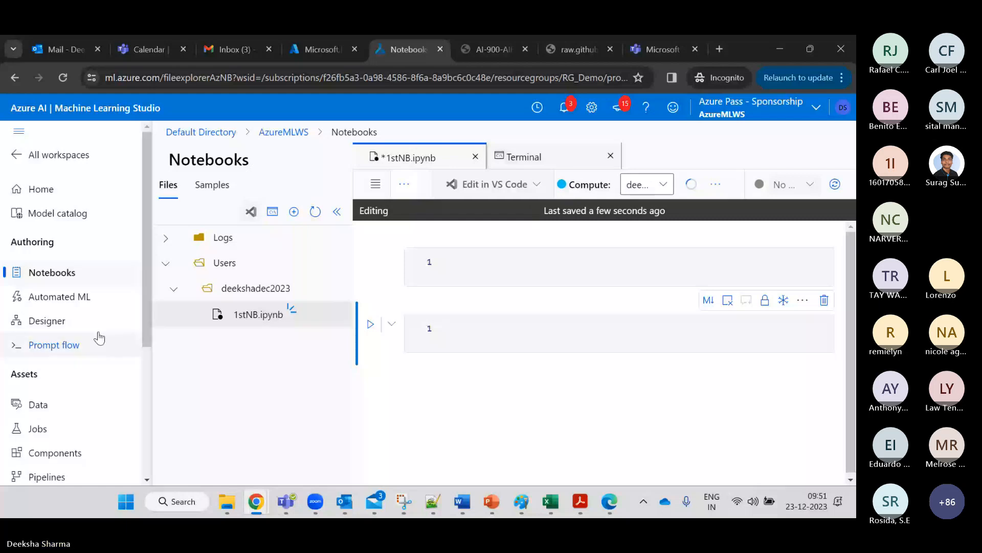
# Show AI-900 slide 15 on Automated Machine Learning, then return to the Automated ML page.
pyautogui.click(60, 296)
pyautogui.moveTo(492, 502)
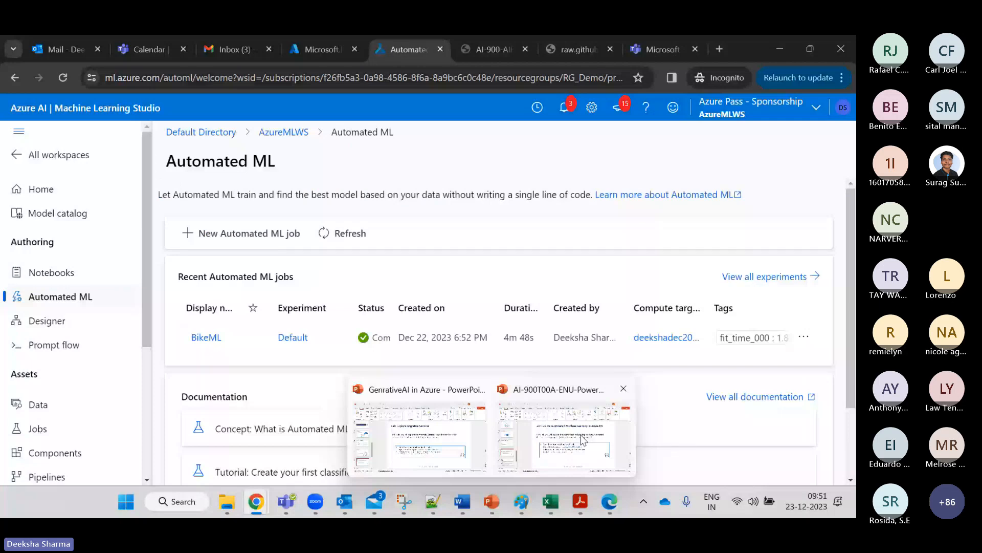
pyautogui.click(583, 441)
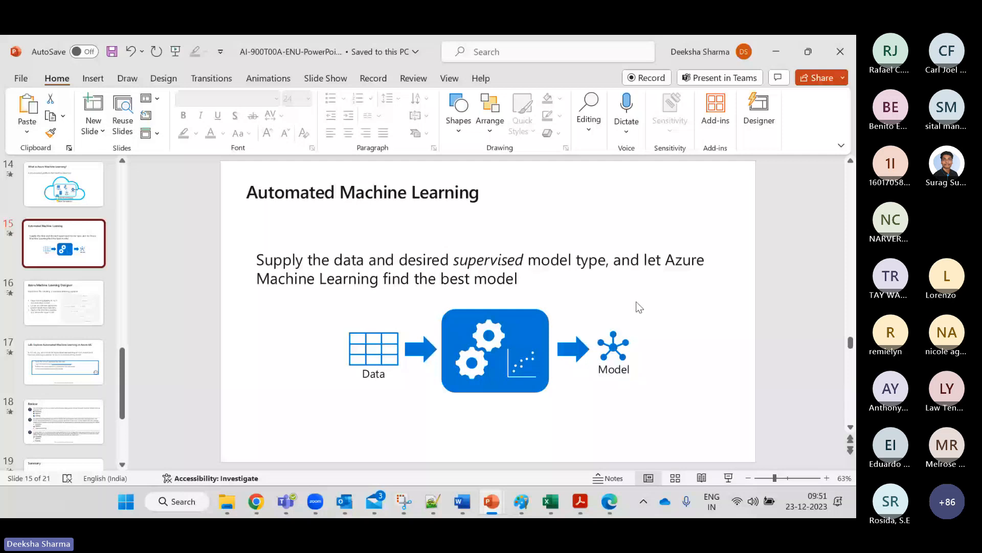
pyautogui.hotkey('alt', 'Tab')
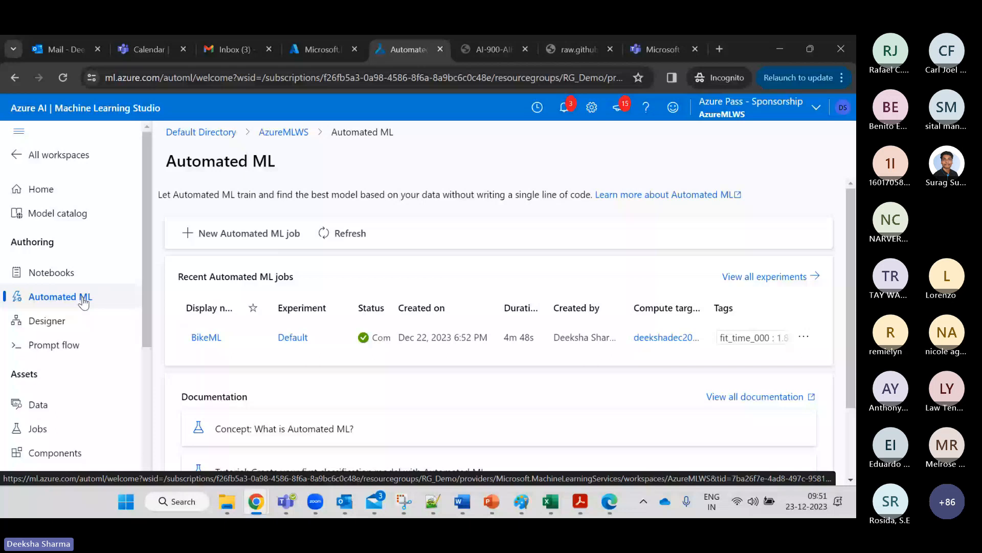
# Name a new Automated ML job BIKEDEMO in a new experiment called MLTRAIN.
pyautogui.click(232, 245)
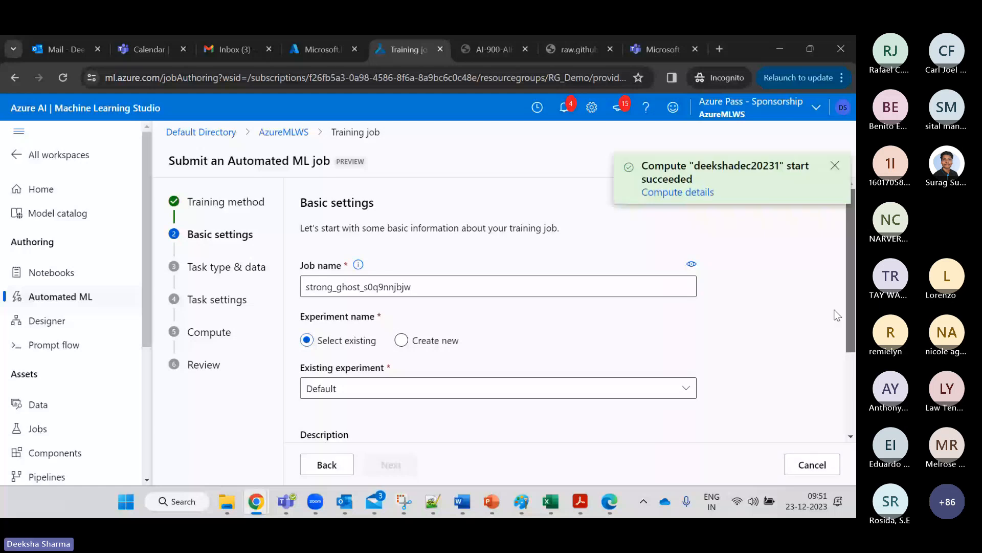
pyautogui.click(401, 341)
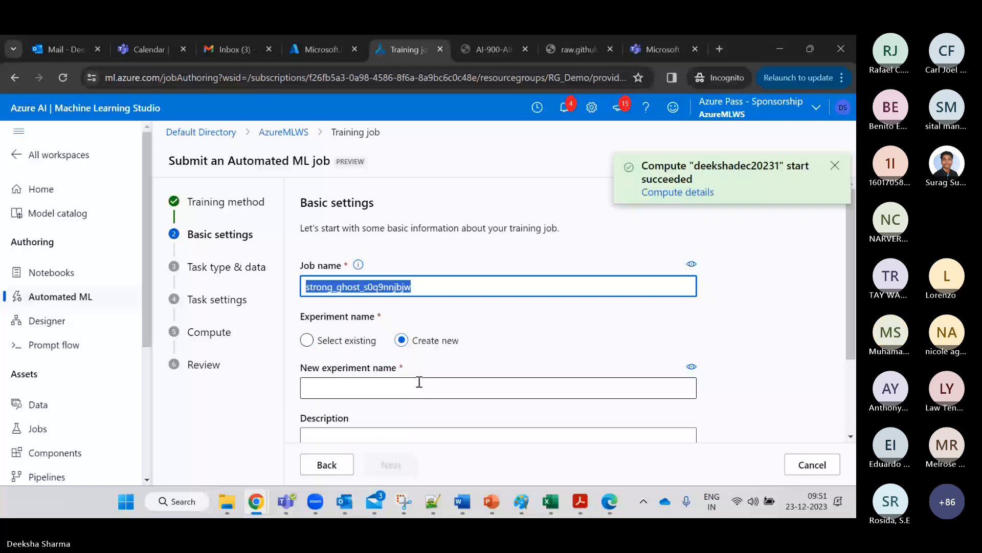
pyautogui.write('BIKEDEMO')
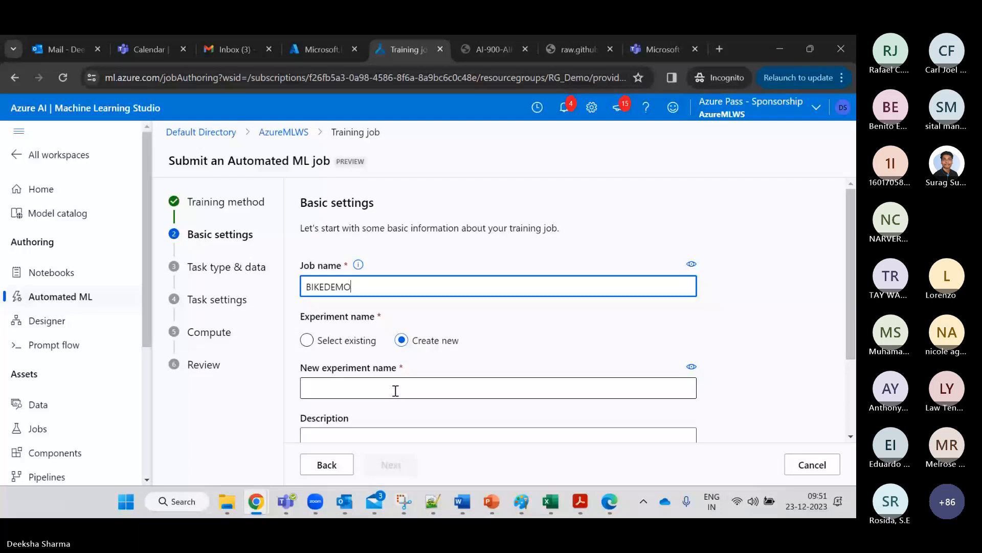
pyautogui.click(396, 391)
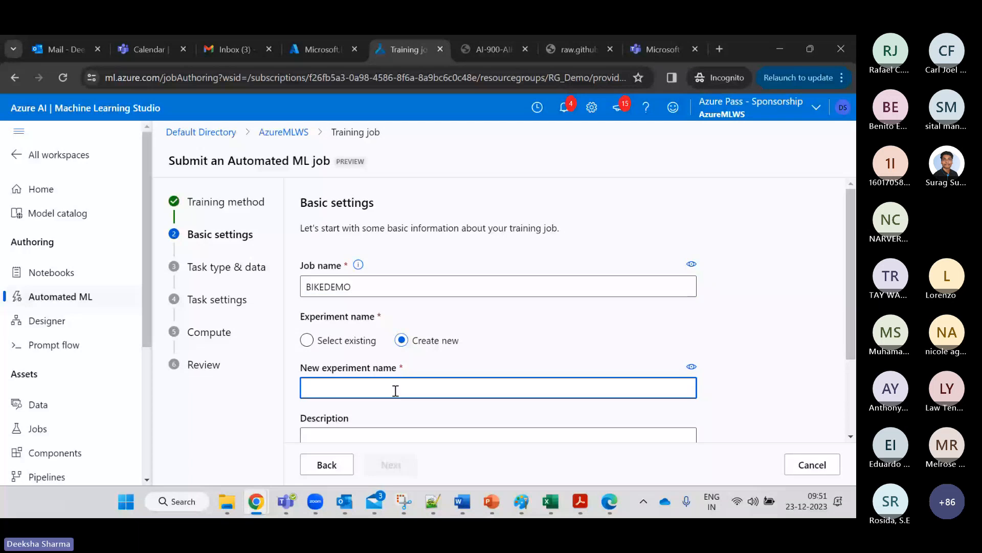
pyautogui.write('MLTRAIN')
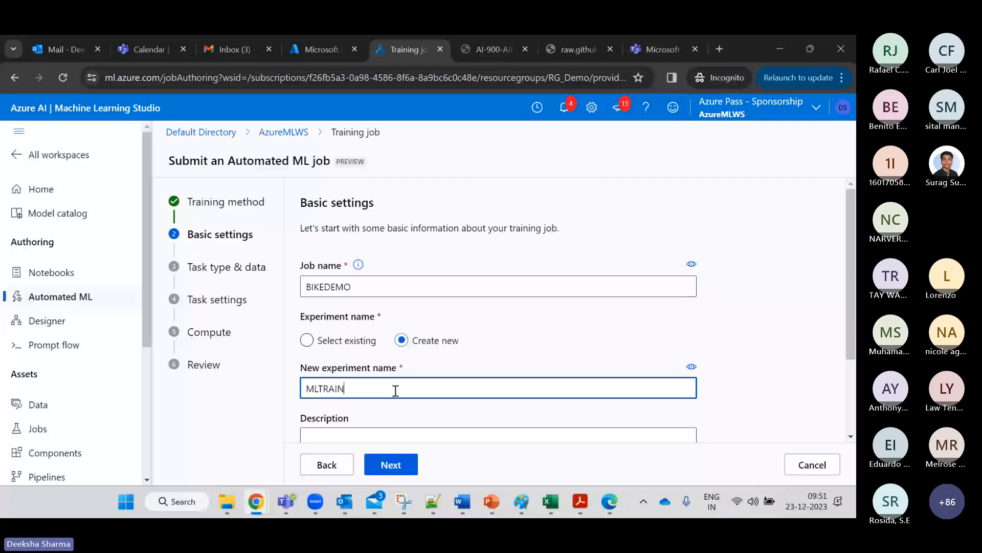
# Choose Regression as the job's task type and scroll to the bikedata data option.
pyautogui.click(391, 464)
pyautogui.click(449, 272)
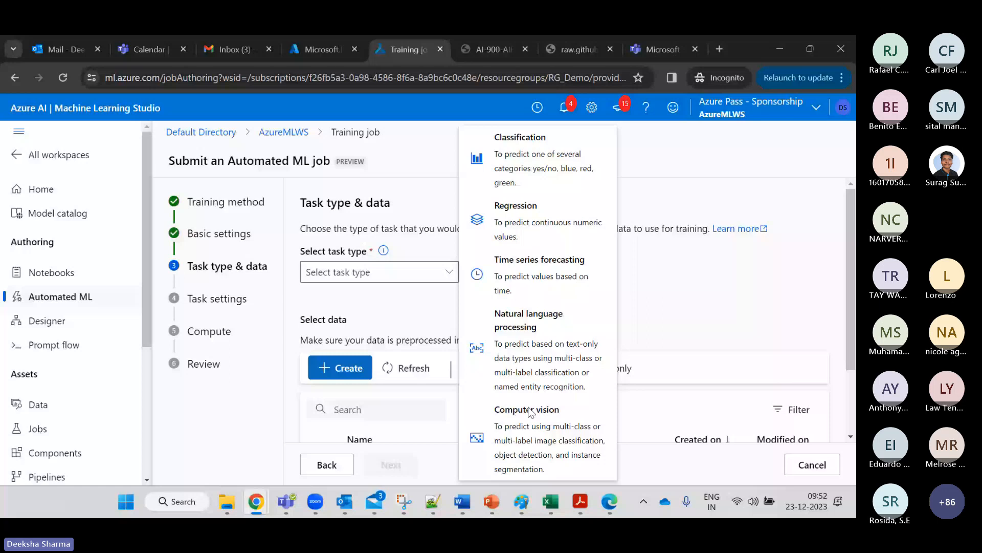
pyautogui.click(517, 210)
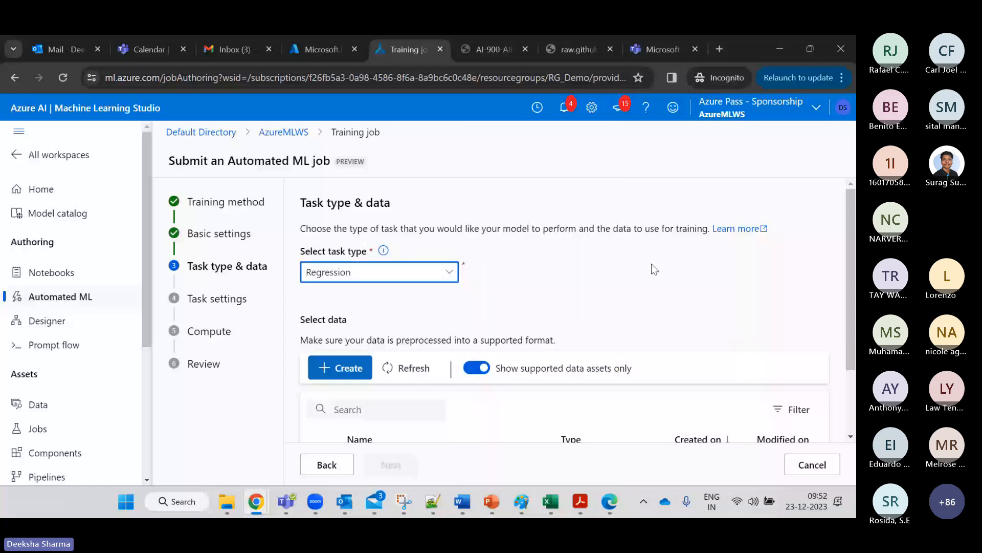
pyautogui.scroll(-1, 652, 264)
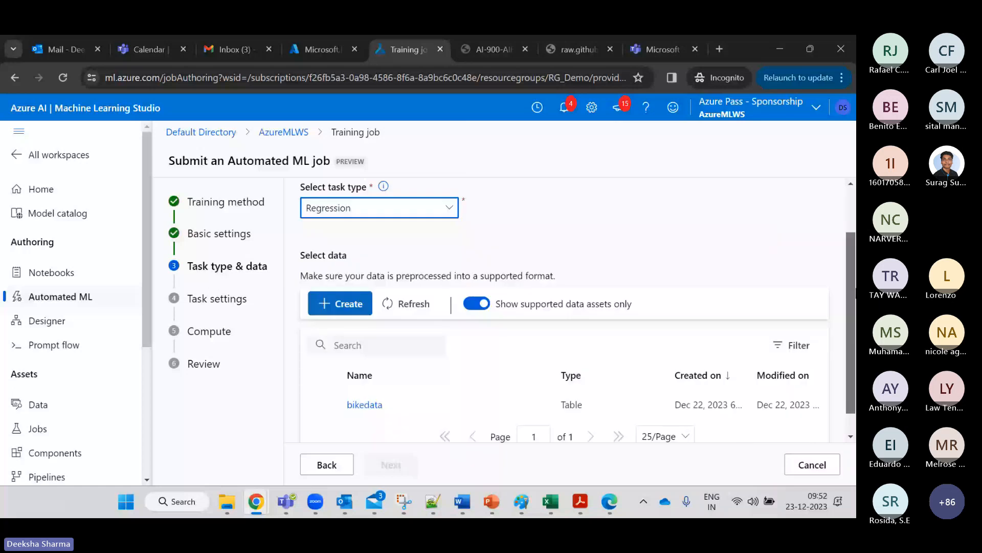
pyautogui.scroll(-1, 358, 295)
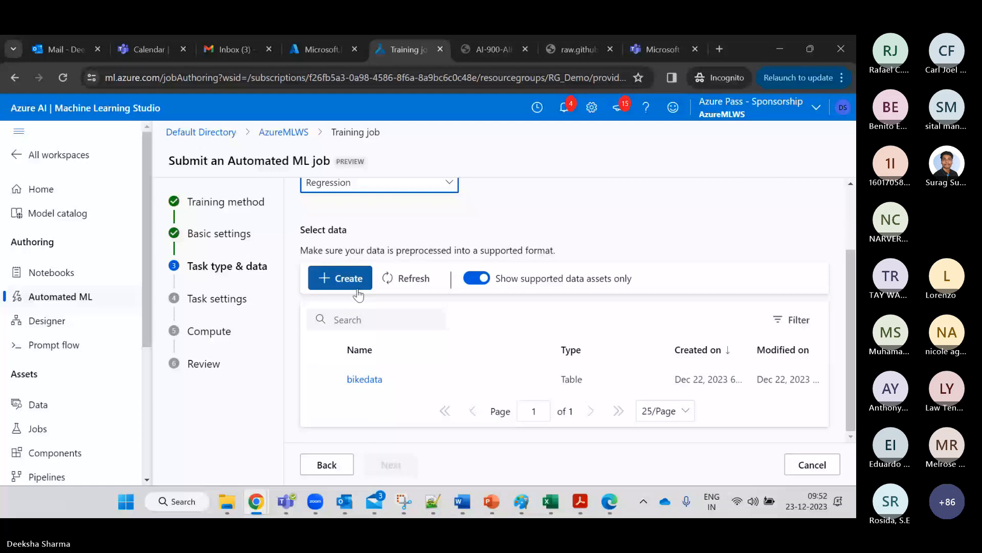
pyautogui.click(357, 288)
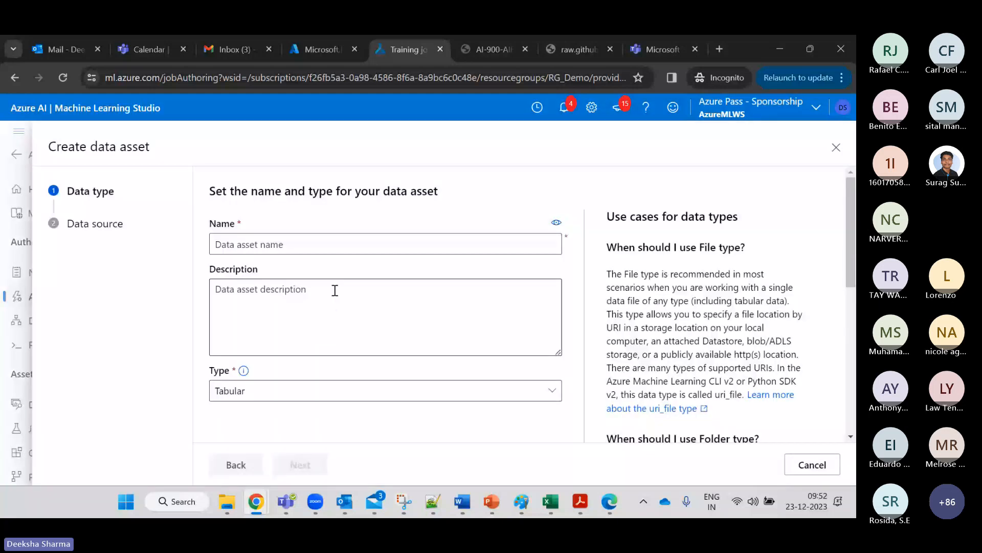
pyautogui.click(327, 245)
pyautogui.write('NEWDS')
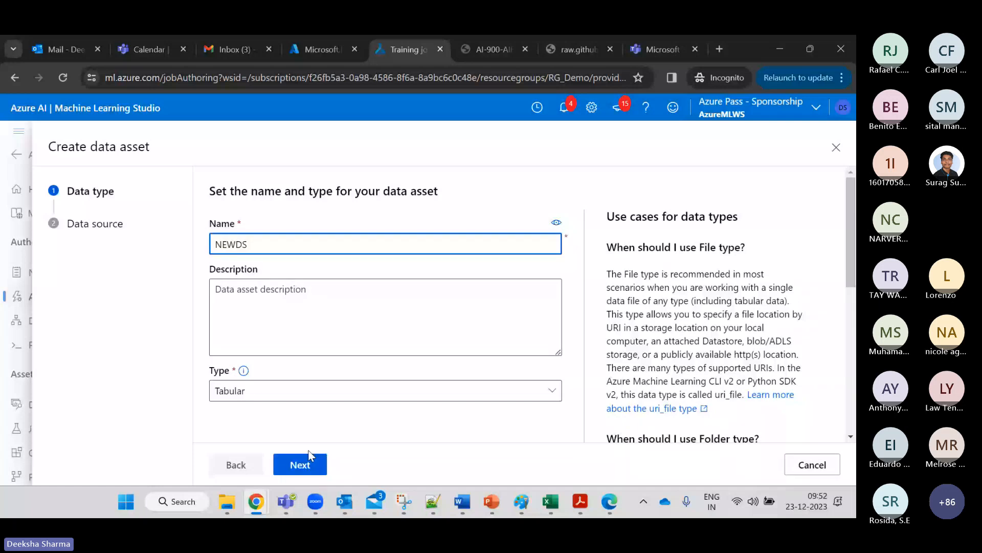
pyautogui.click(302, 463)
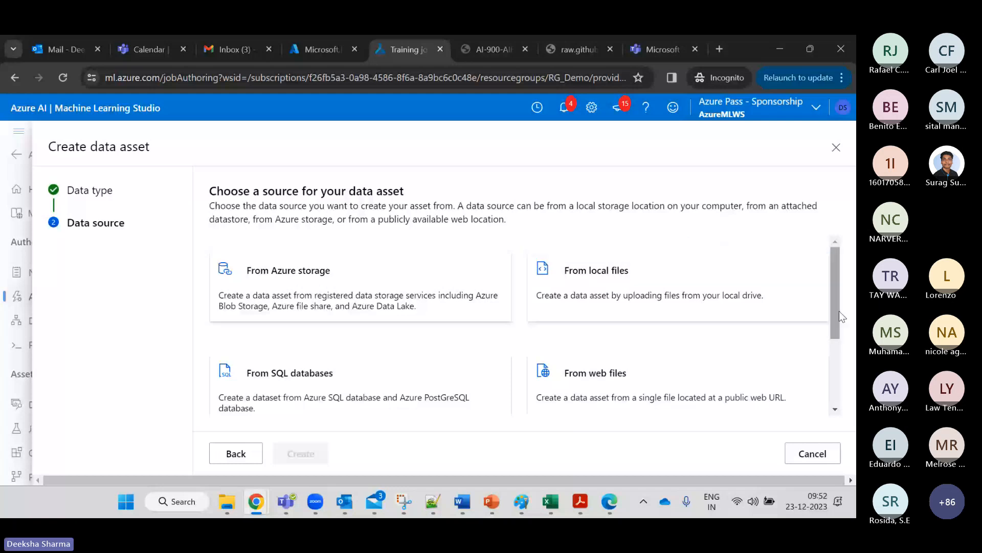
pyautogui.moveTo(839, 311); pyautogui.dragTo(840, 378)
pyautogui.click(812, 454)
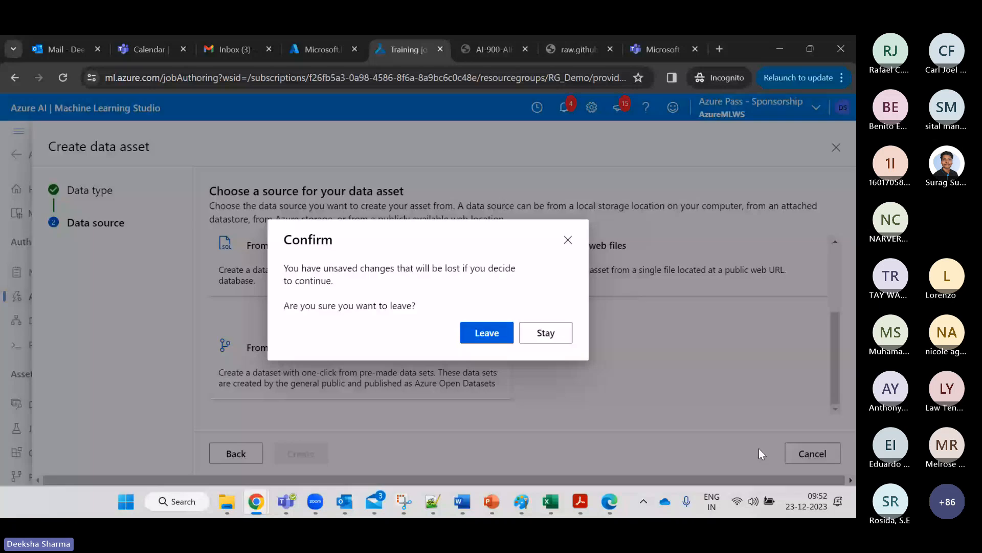
pyautogui.press('Return')
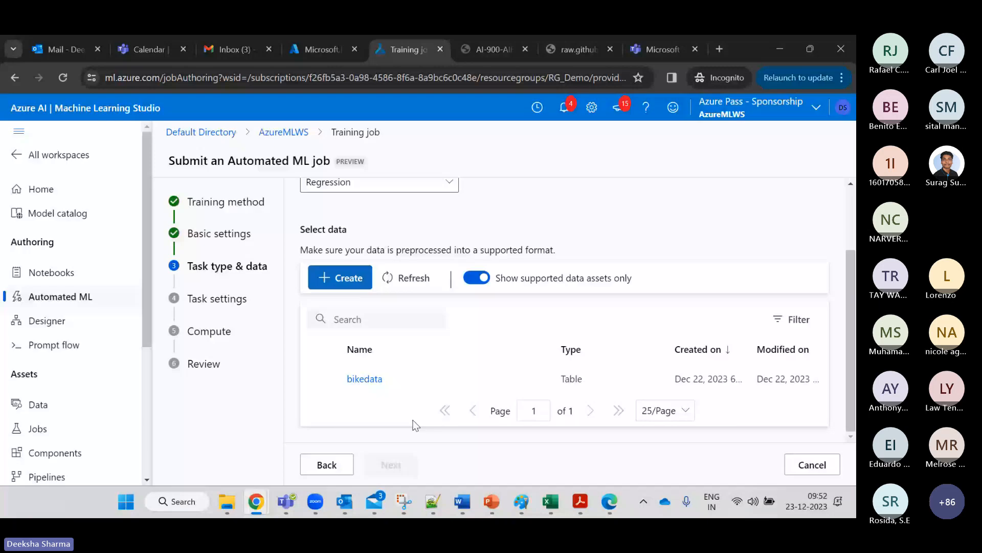
# Set rentals as the target column on the Task settings step.
pyautogui.click(401, 456)
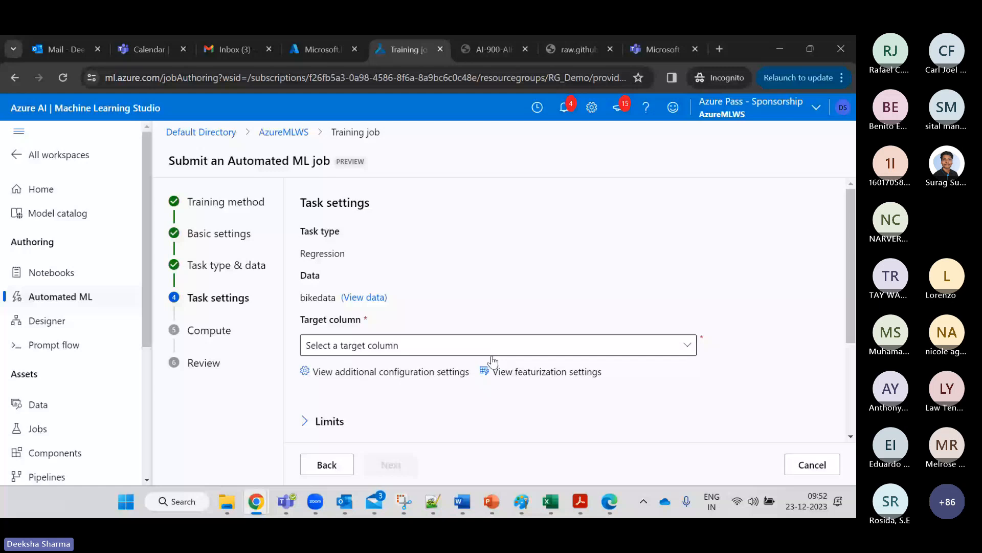
pyautogui.click(492, 353)
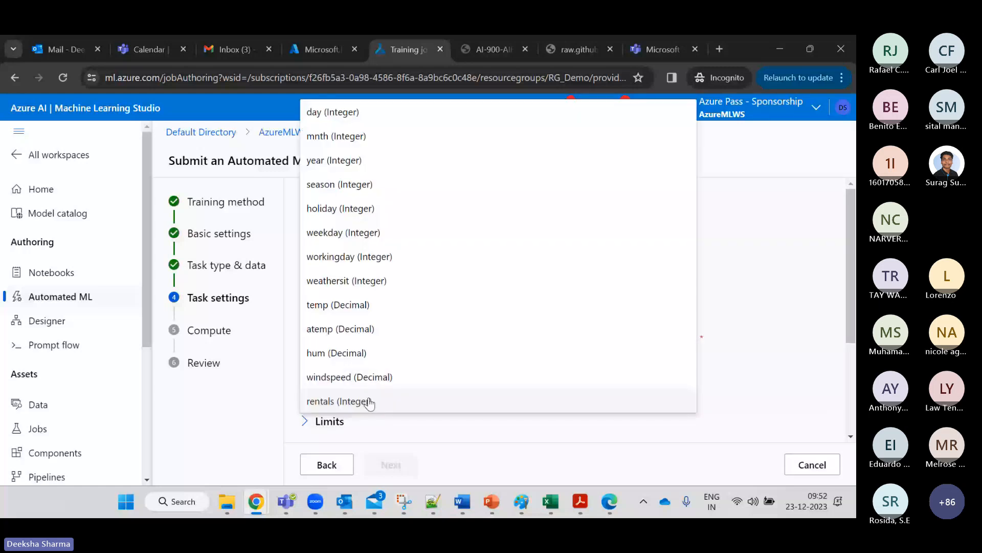
pyautogui.click(369, 401)
pyautogui.click(368, 371)
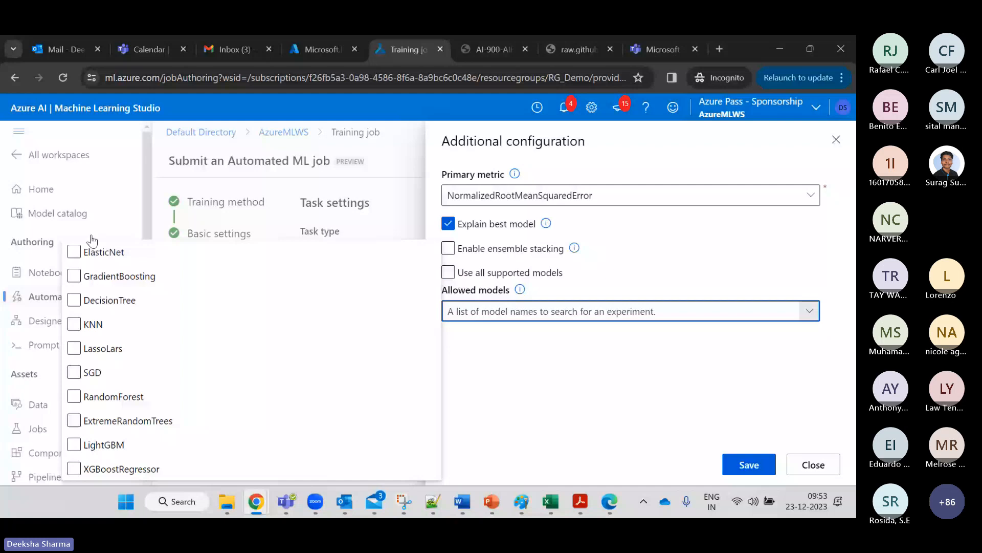
# Limit the allowed models to RandomForest in Additional configuration and save.
pyautogui.click(105, 369)
pyautogui.click(125, 396)
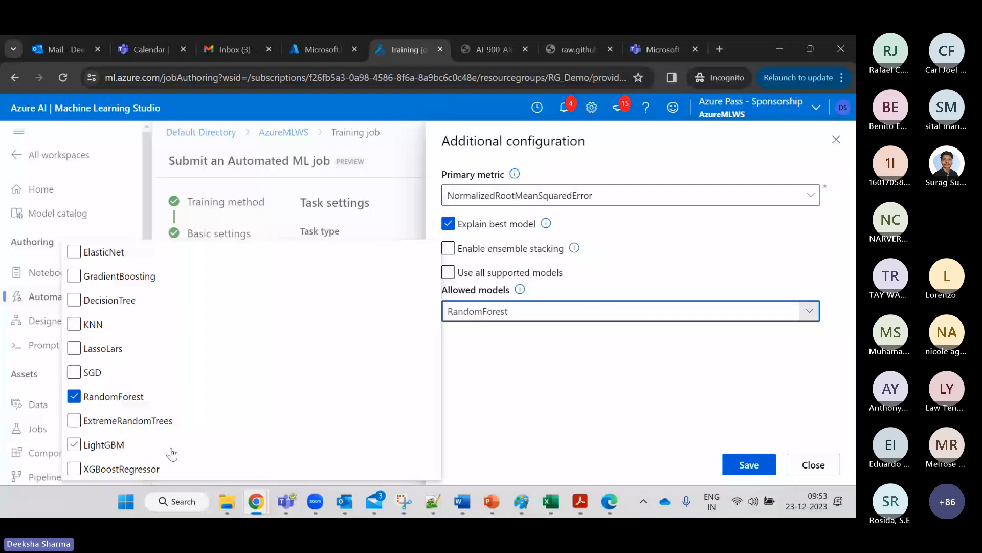
pyautogui.click(742, 466)
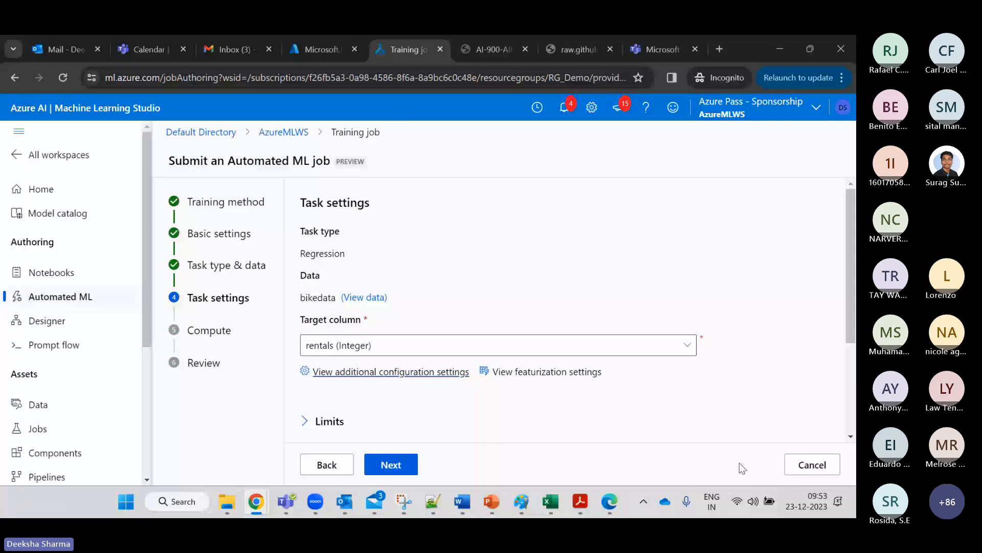
# Set the job's compute type to Compute instance.
pyautogui.click(411, 467)
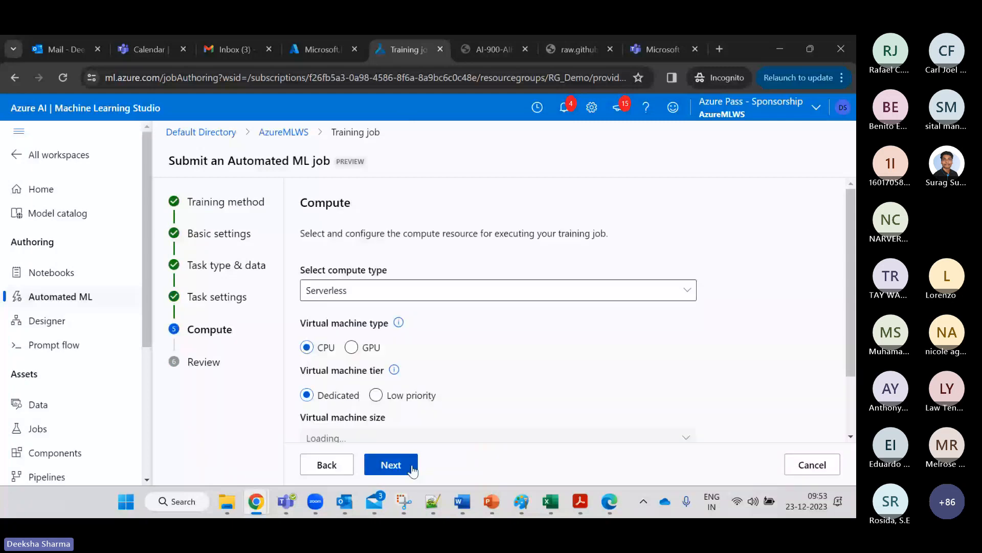
pyautogui.click(601, 291)
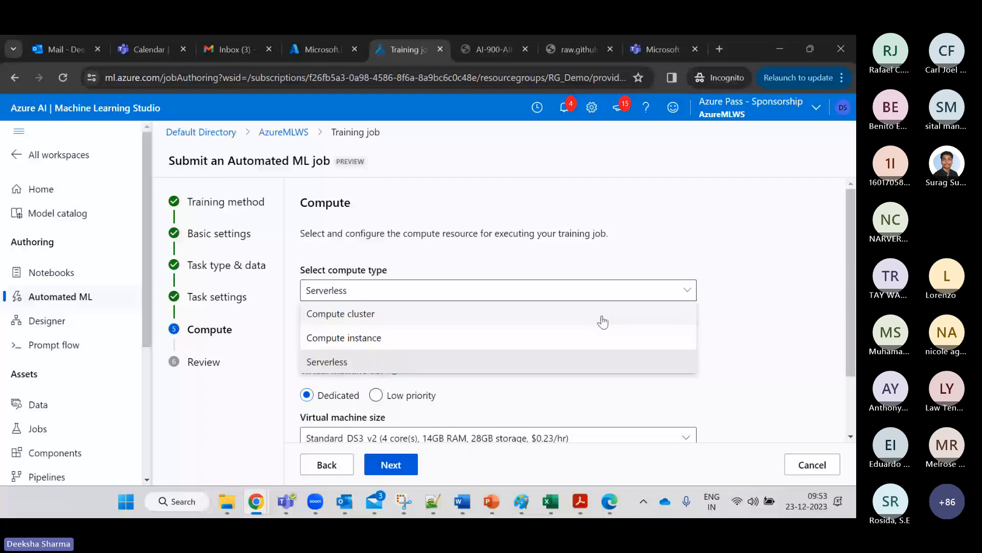
pyautogui.click(577, 338)
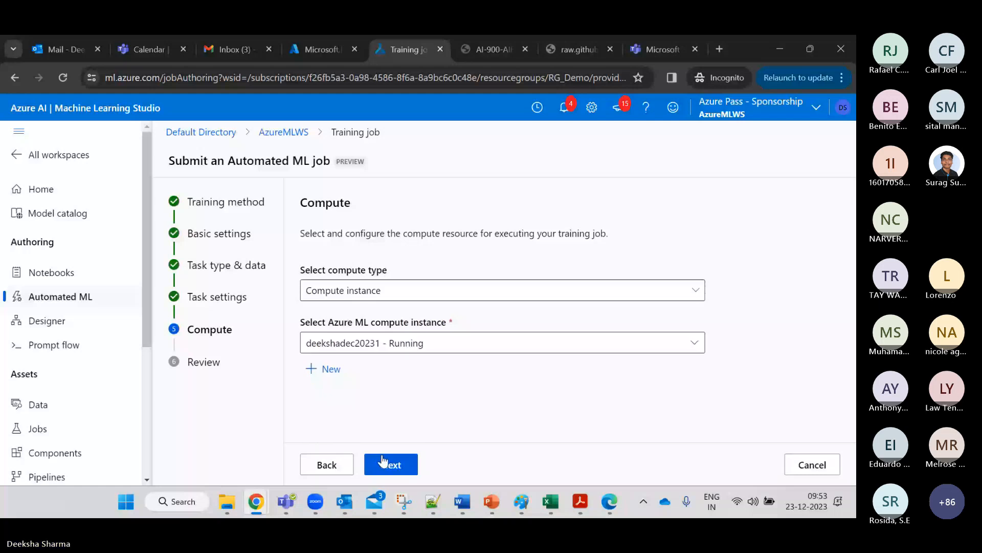
# Advance to Review, then cancel and confirm discarding the BIKEDEMO job.
pyautogui.click(383, 462)
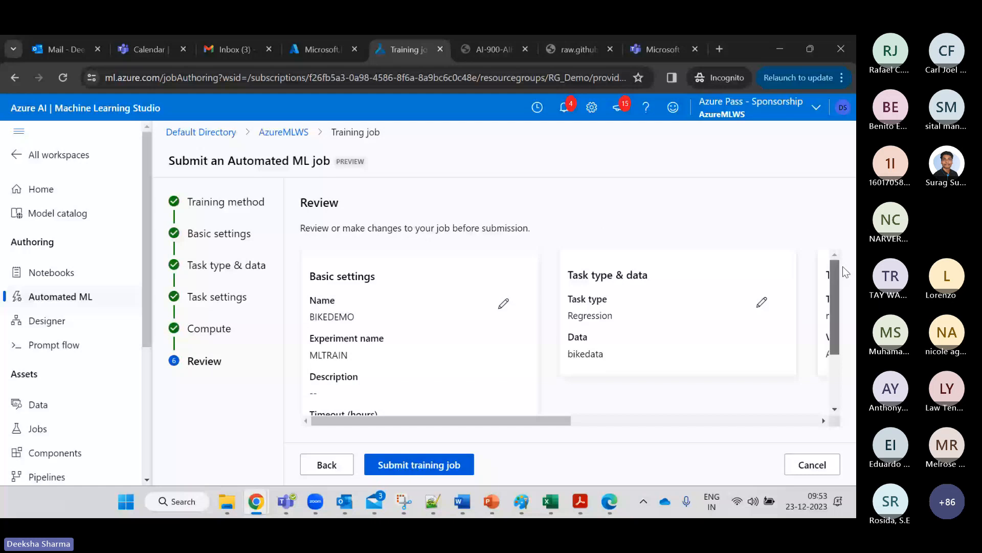
pyautogui.click(812, 464)
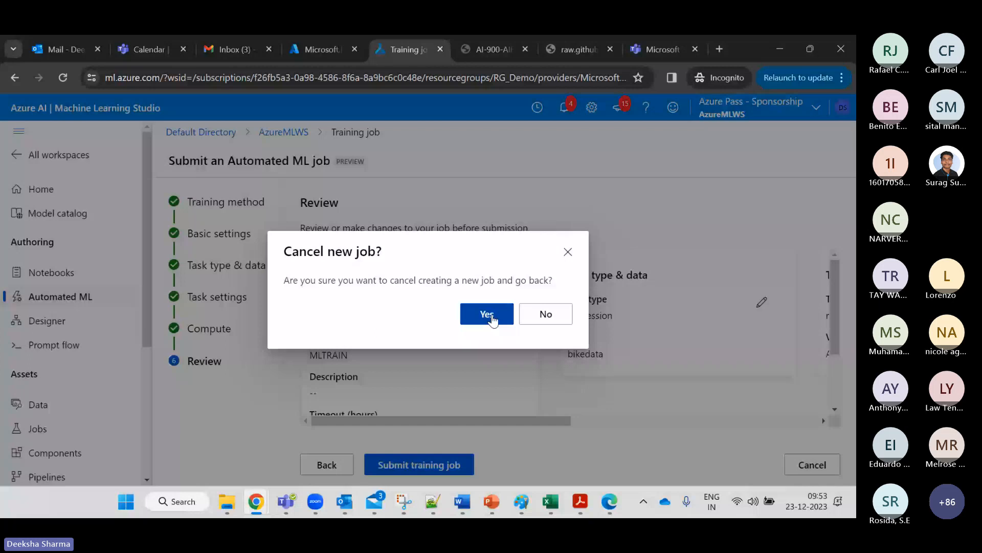
pyautogui.click(486, 314)
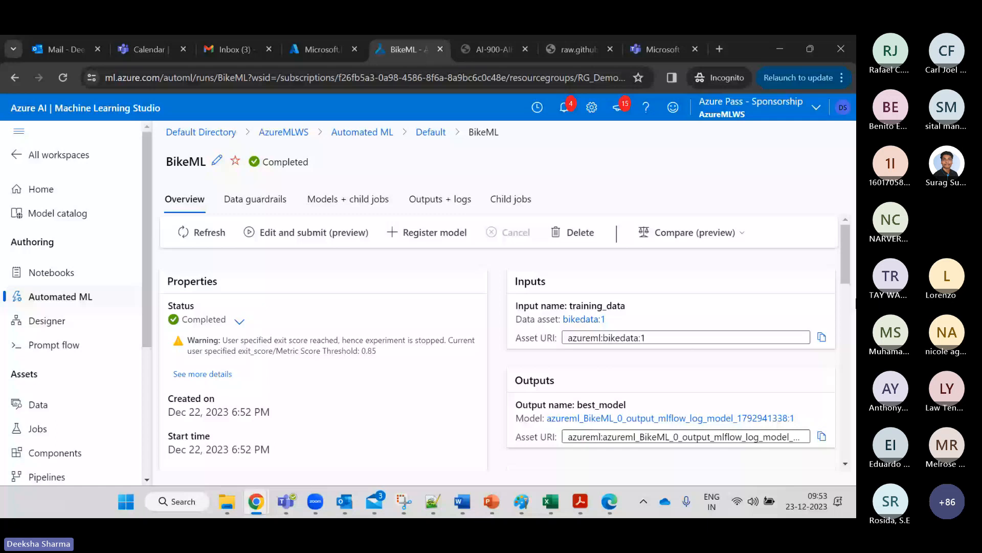
# Scroll to BikeML's Best model summary: MaxAbsScaler, LightGBM with NRMSE 0.09358.
pyautogui.scroll(-5, 484, 312)
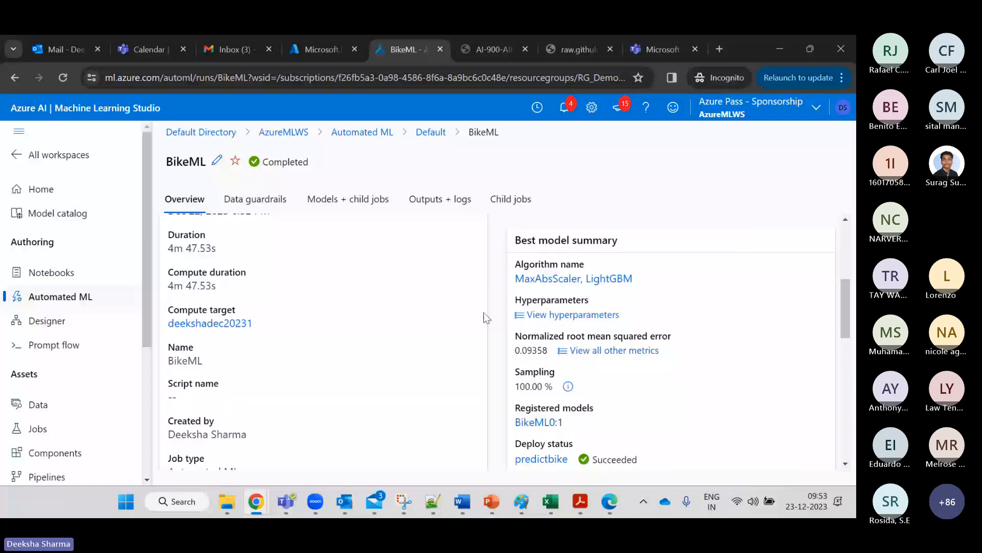
# Go to Designer, then show AI-900 slide 16 on Azure Machine Learning Designer.
pyautogui.click(47, 322)
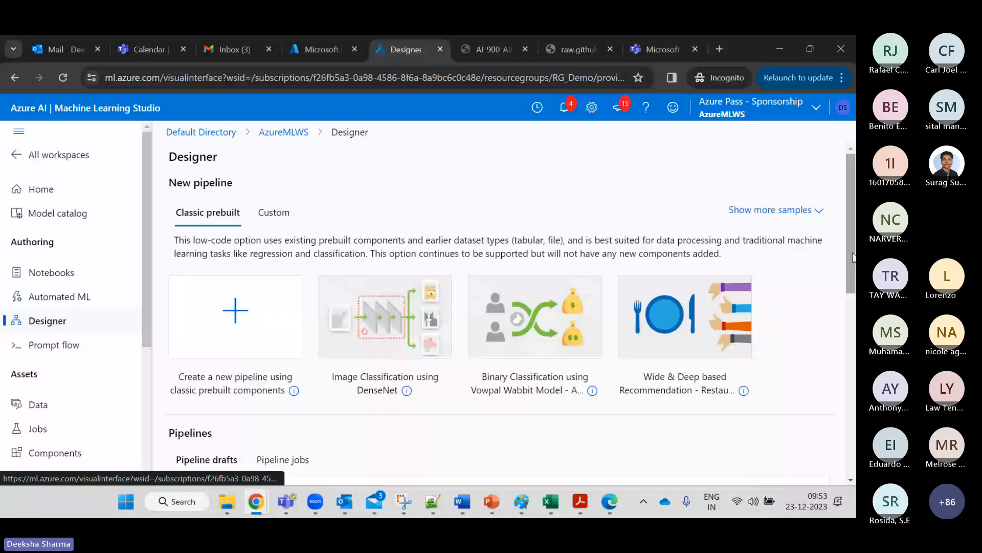
pyautogui.click(492, 501)
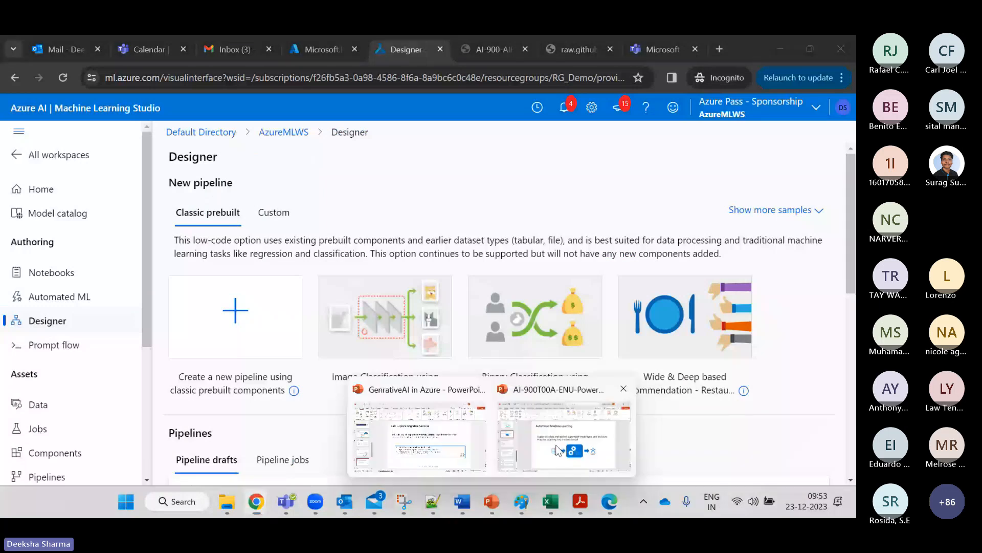
pyautogui.click(558, 449)
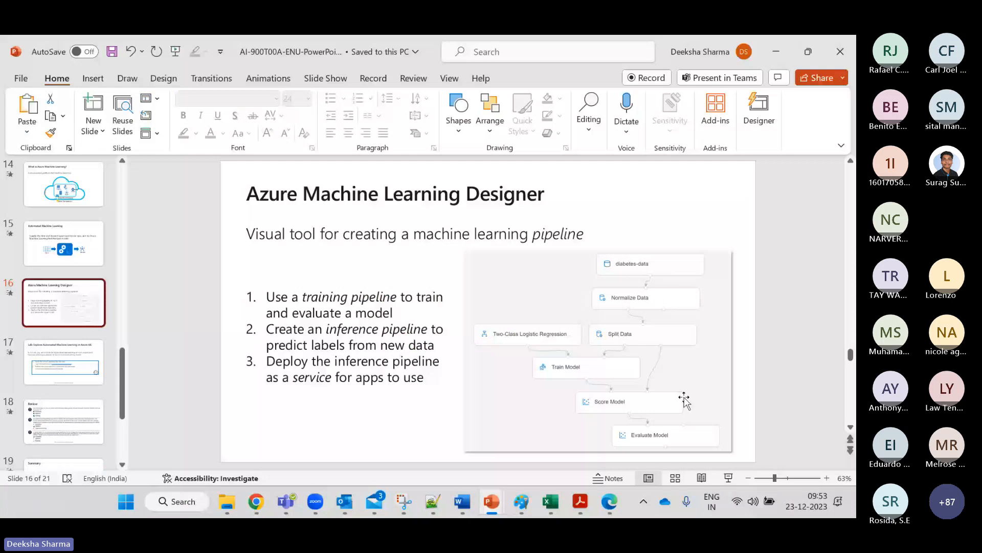
# Minimize PowerPoint and expand the Designer's classic samples, including Regression - Automobile Price Prediction.
pyautogui.click(783, 46)
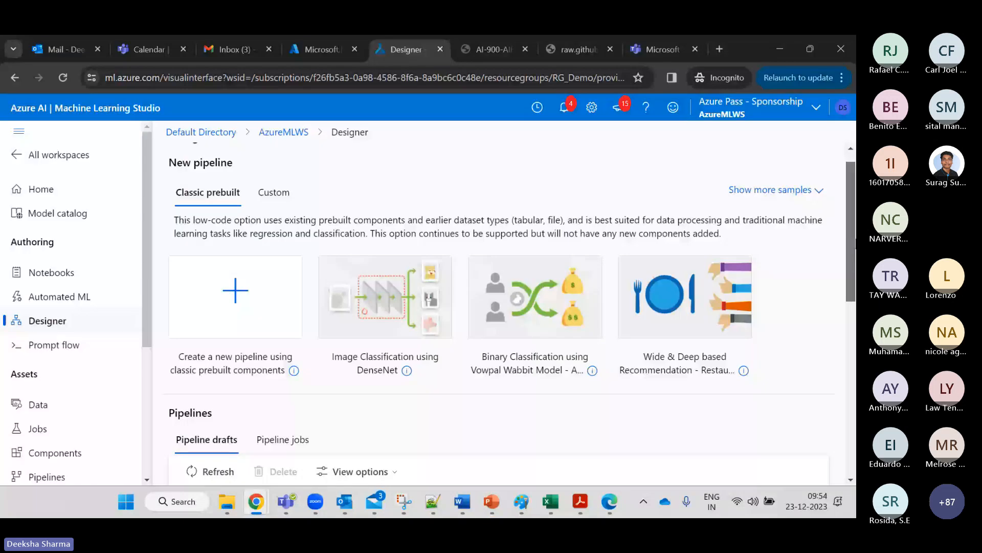
pyautogui.scroll(1, 793, 201)
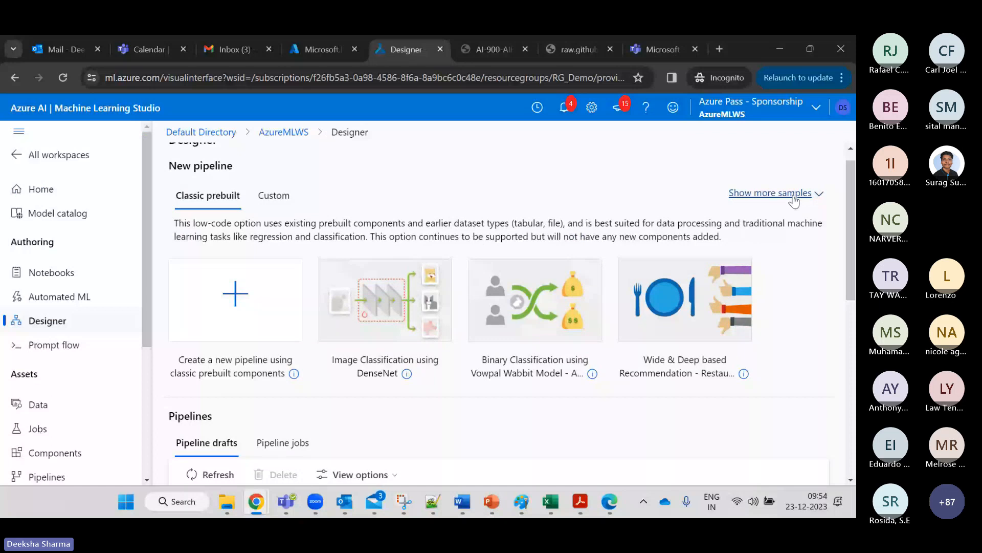
pyautogui.click(794, 201)
pyautogui.scroll(-2, 852, 234)
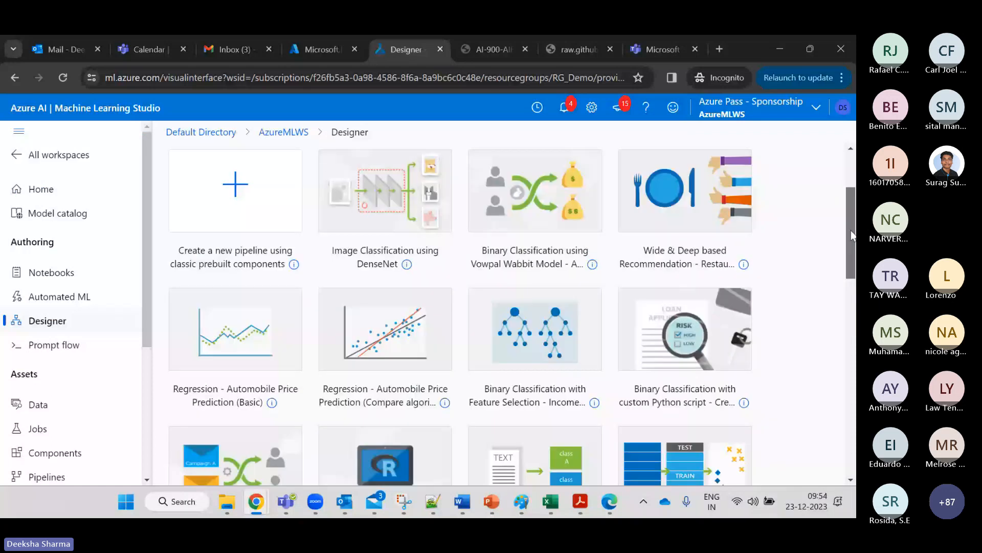
pyautogui.scroll(-1, 852, 235)
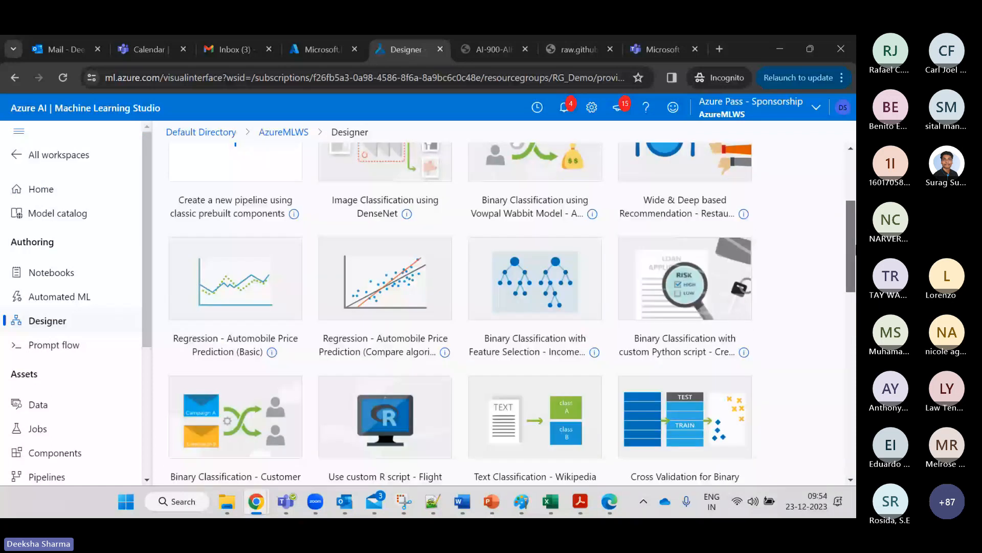
pyautogui.scroll(-1, 854, 248)
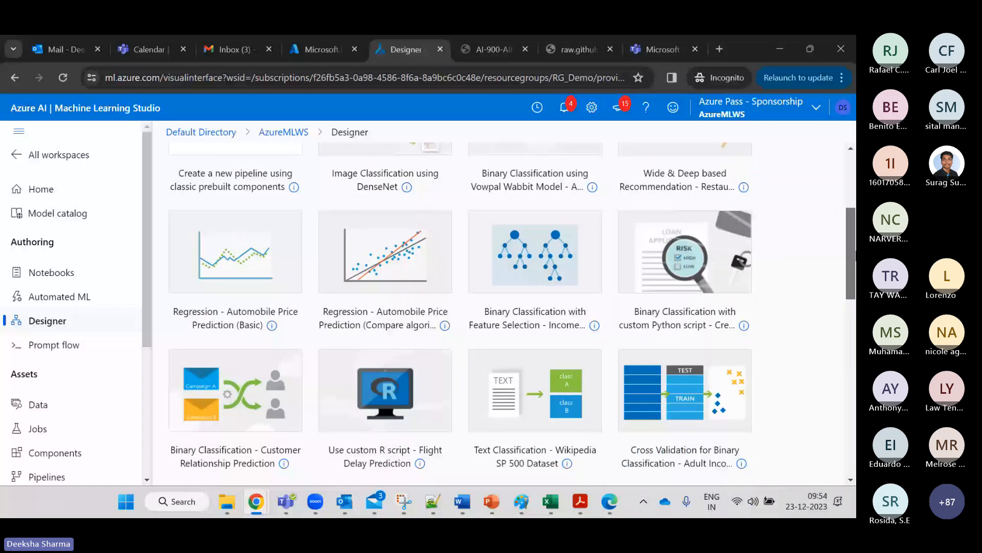
pyautogui.moveTo(855, 254); pyautogui.dragTo(855, 294)
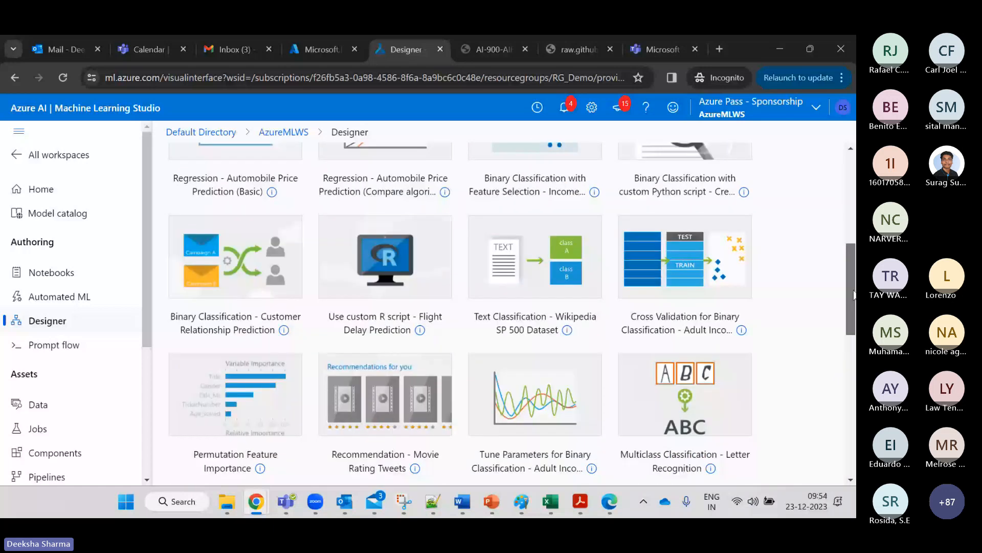
pyautogui.scroll(-2, 577, 270)
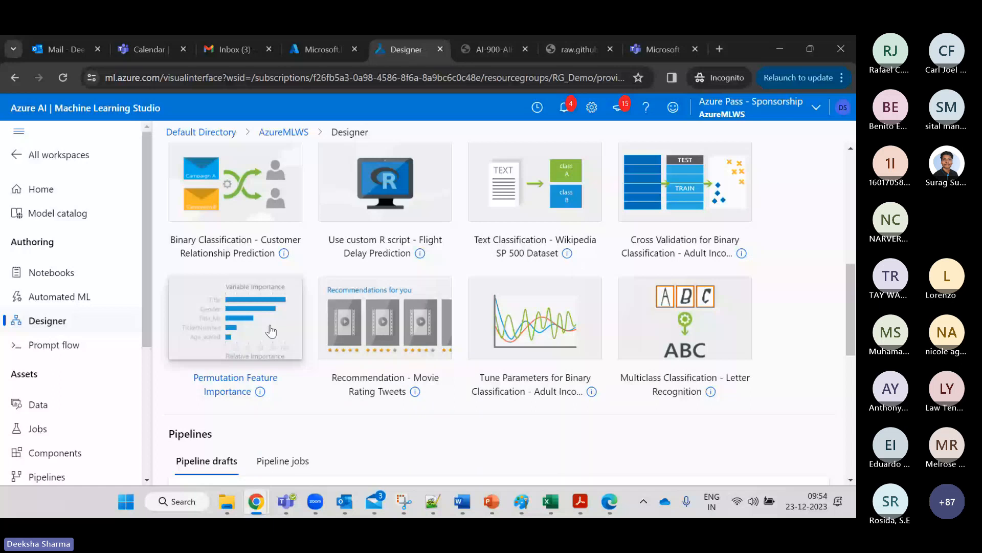
# Open the Letter Recognition sample pipeline and scroll to Evaluate Model, then go to Prompt flow.
pyautogui.click(403, 356)
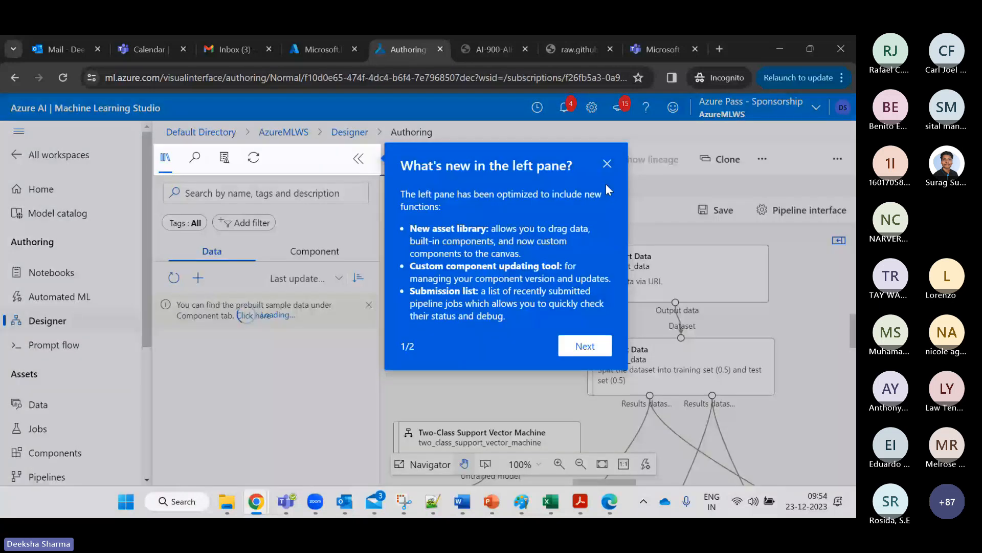
pyautogui.click(607, 164)
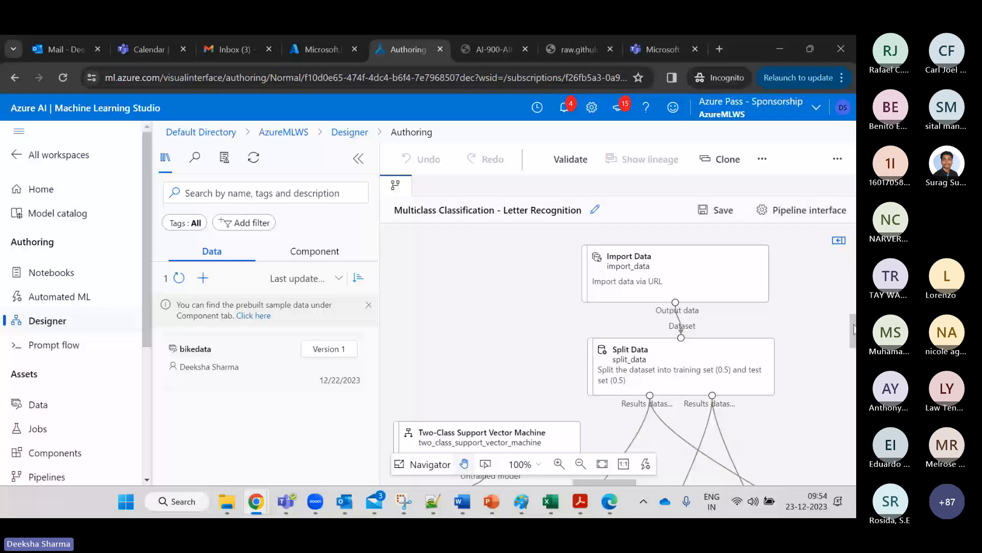
pyautogui.scroll(-1, 844, 316)
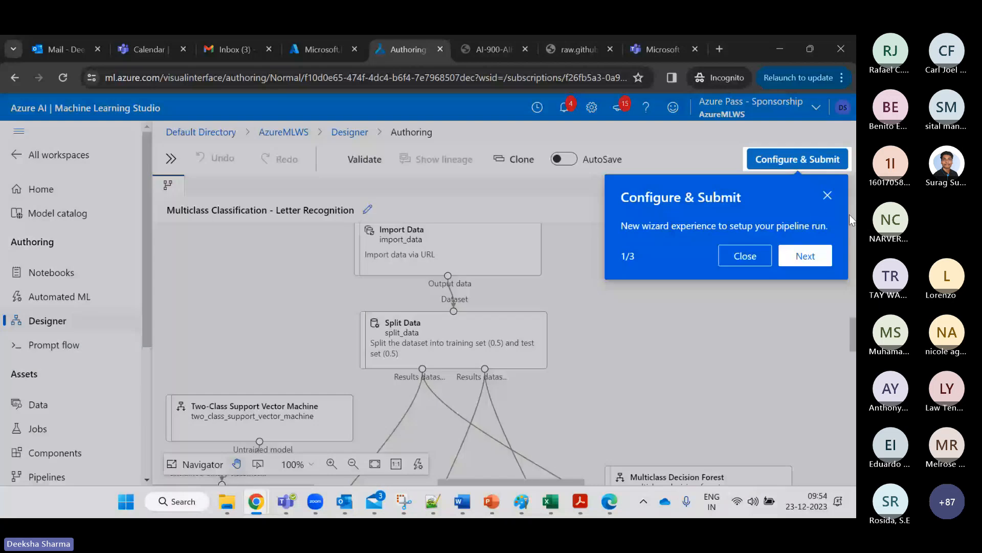
pyautogui.click(827, 196)
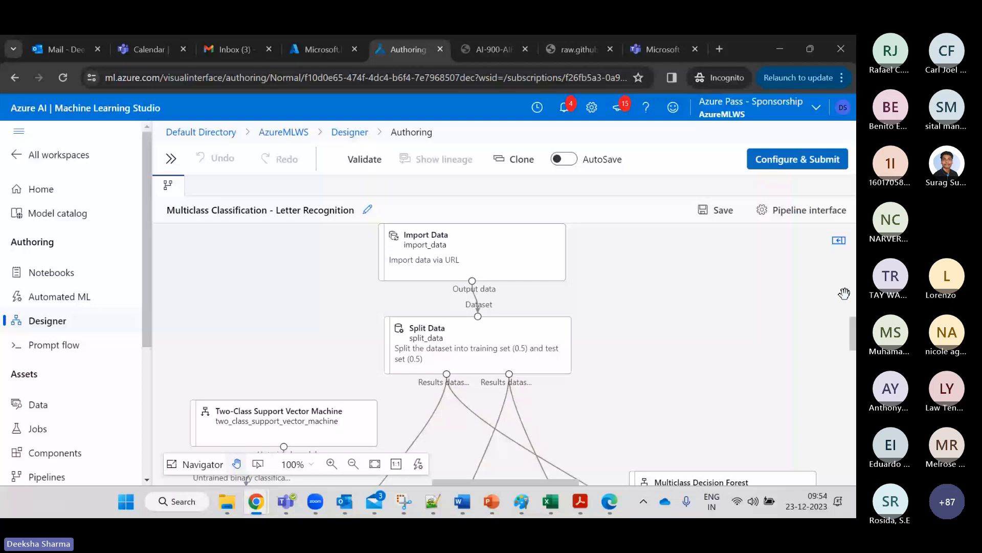
pyautogui.scroll(-5, 845, 293)
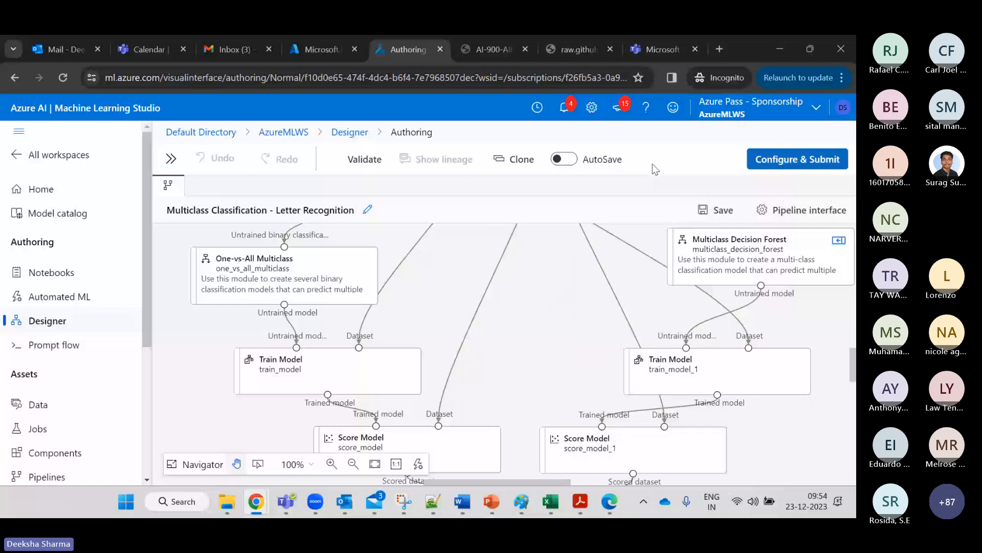
pyautogui.scroll(-2, 316, 406)
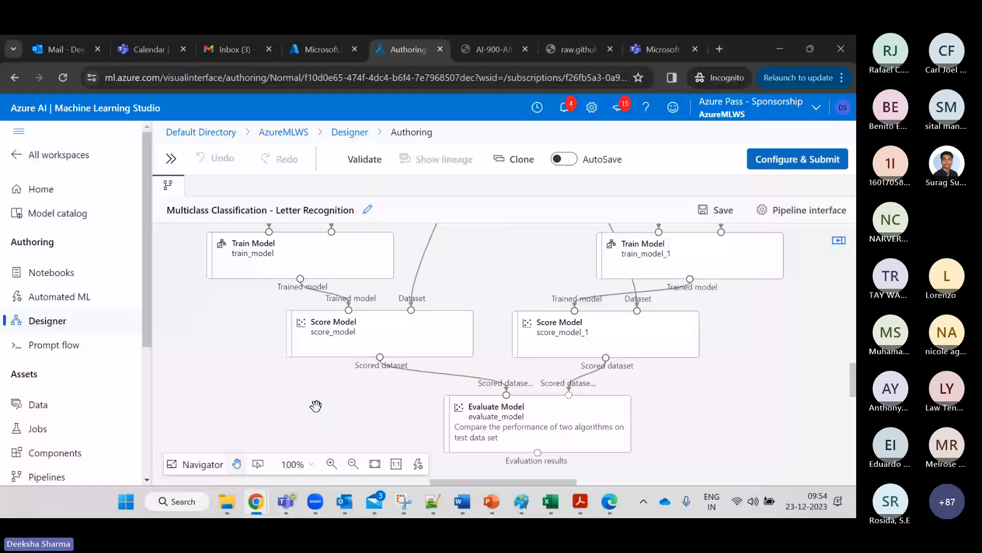
pyautogui.click(72, 345)
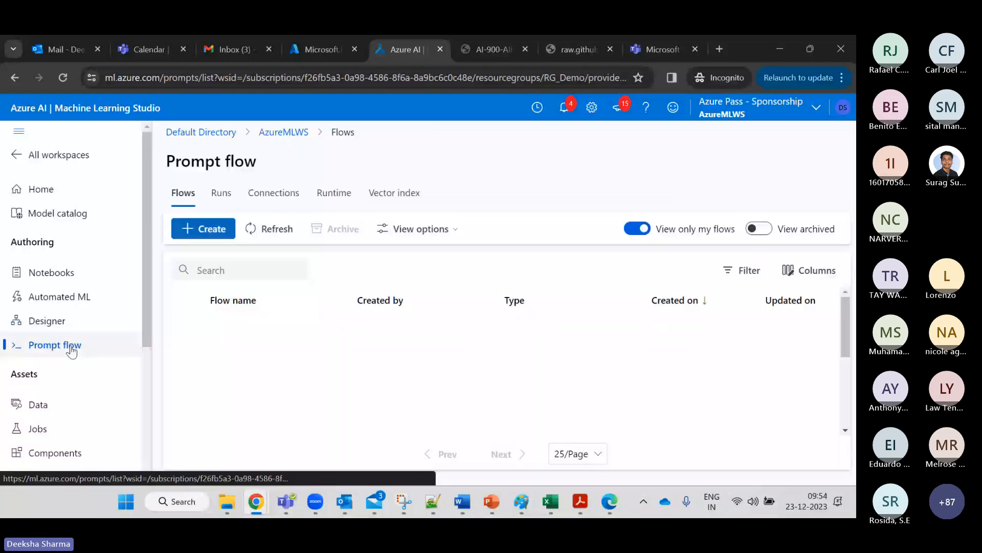
# List the Default experiment's jobs, showing BikeML completed in 4m 48s, and dismiss the filter tip.
pyautogui.scroll(-2, 146, 365)
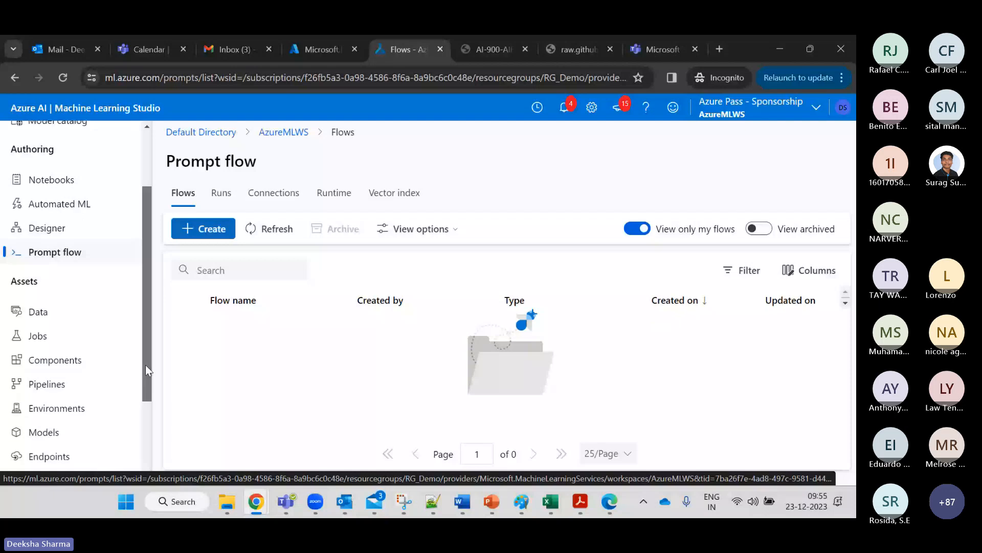
pyautogui.moveTo(145, 364); pyautogui.dragTo(146, 389)
pyautogui.click(39, 269)
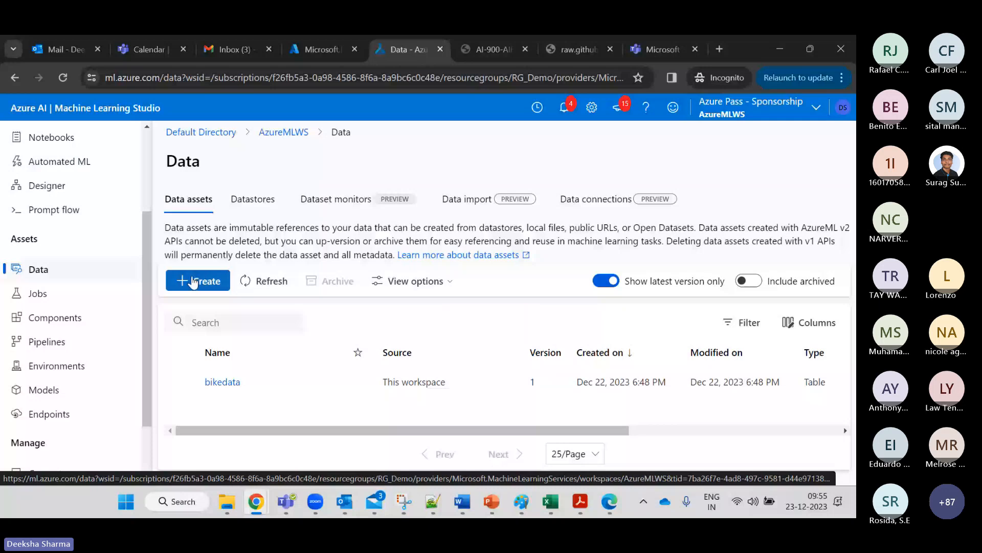
pyautogui.click(73, 303)
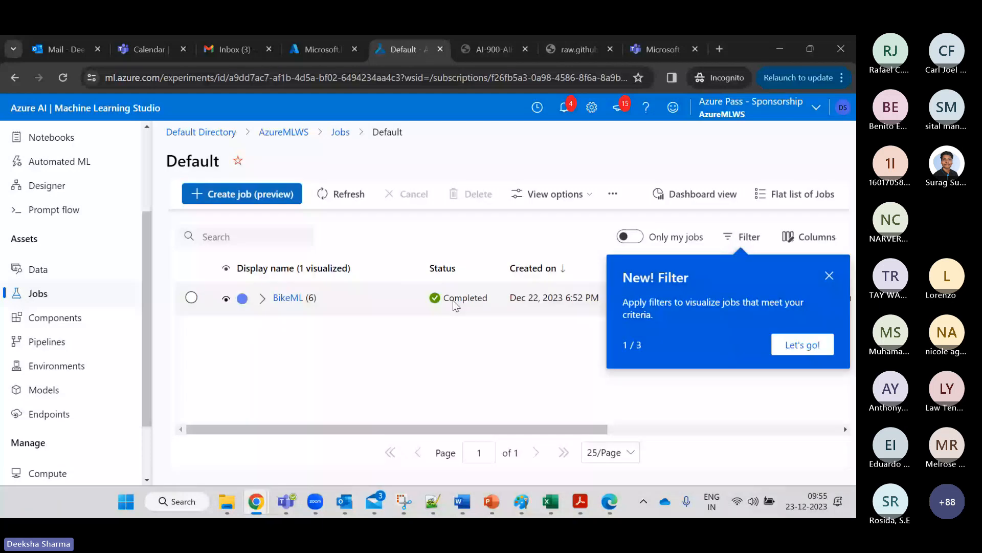
pyautogui.press('Escape')
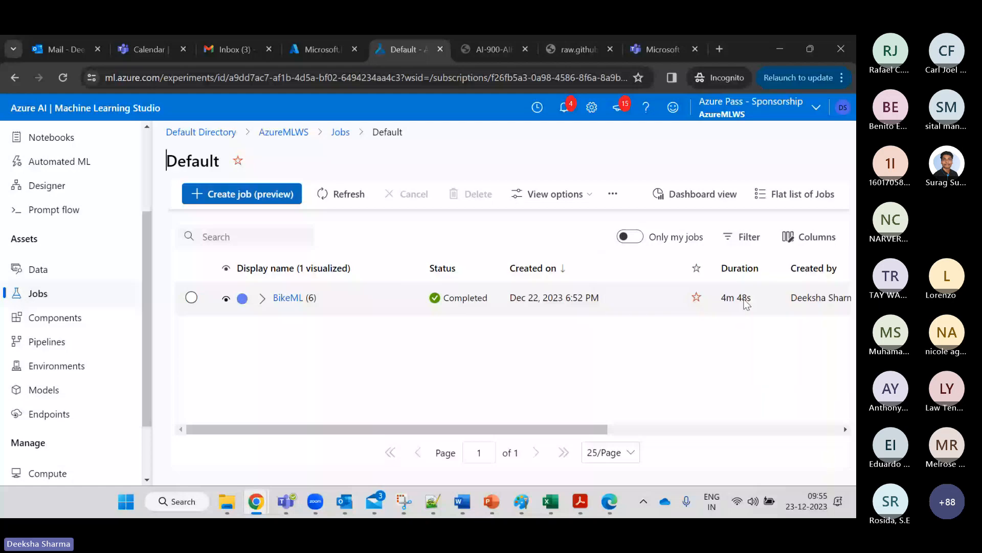
# Tour the Components, Pipelines, Environments and Models pages, ending on the Endpoints list with predictbike.
pyautogui.click(111, 325)
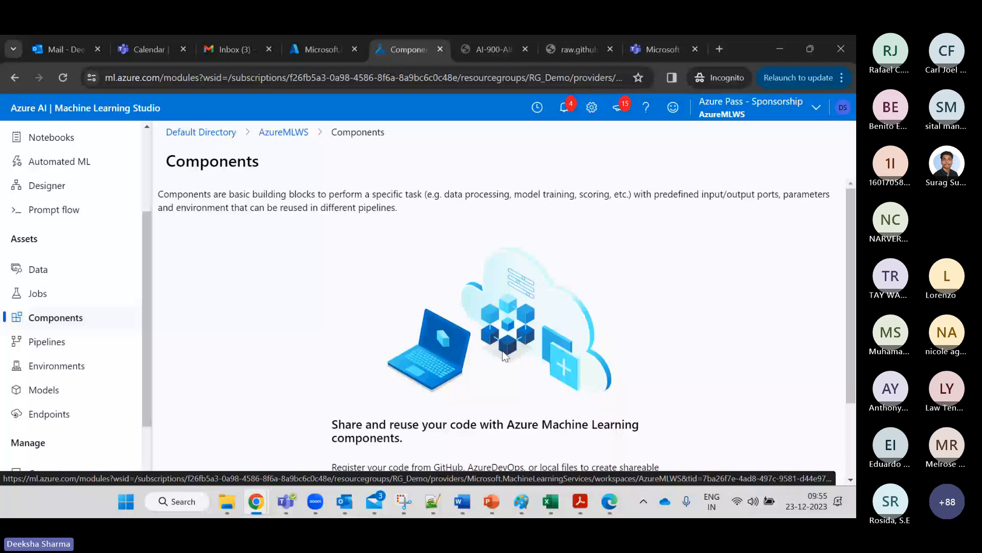
pyautogui.click(83, 349)
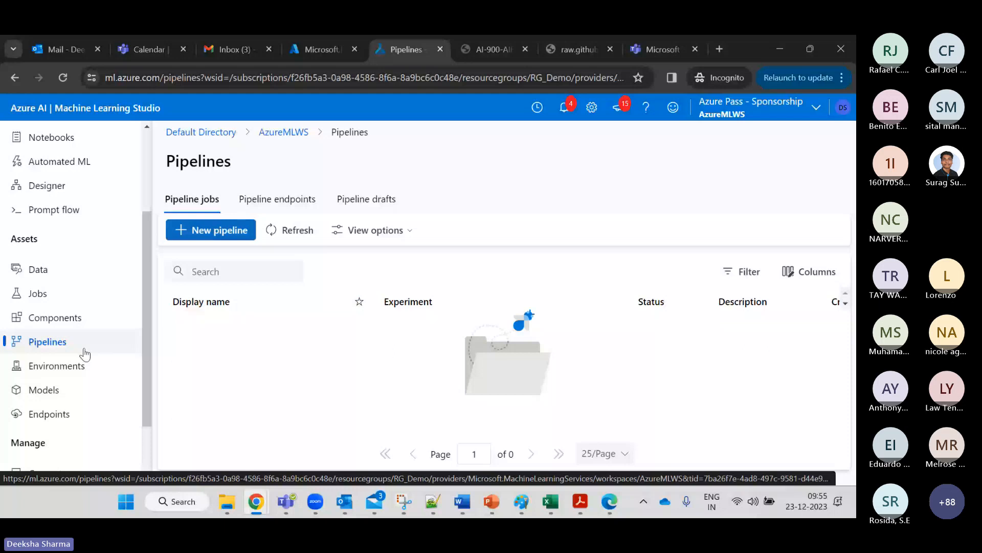
pyautogui.click(77, 375)
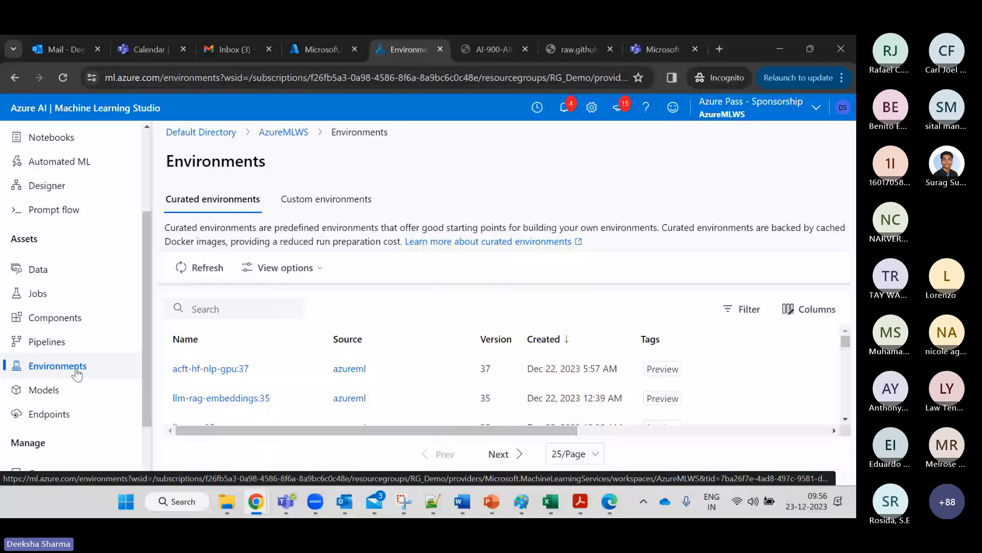
pyautogui.scroll(-3, 839, 399)
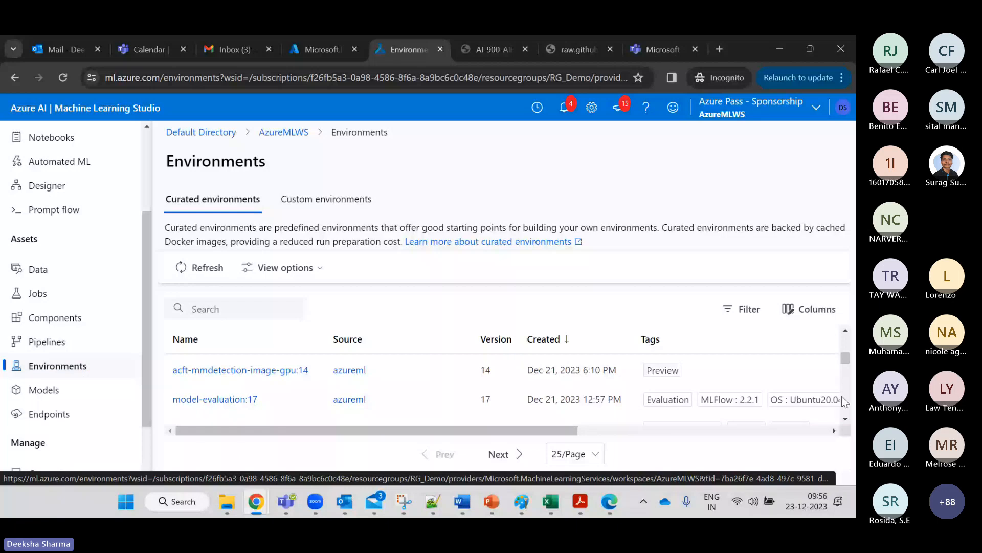
pyautogui.scroll(-5, 744, 389)
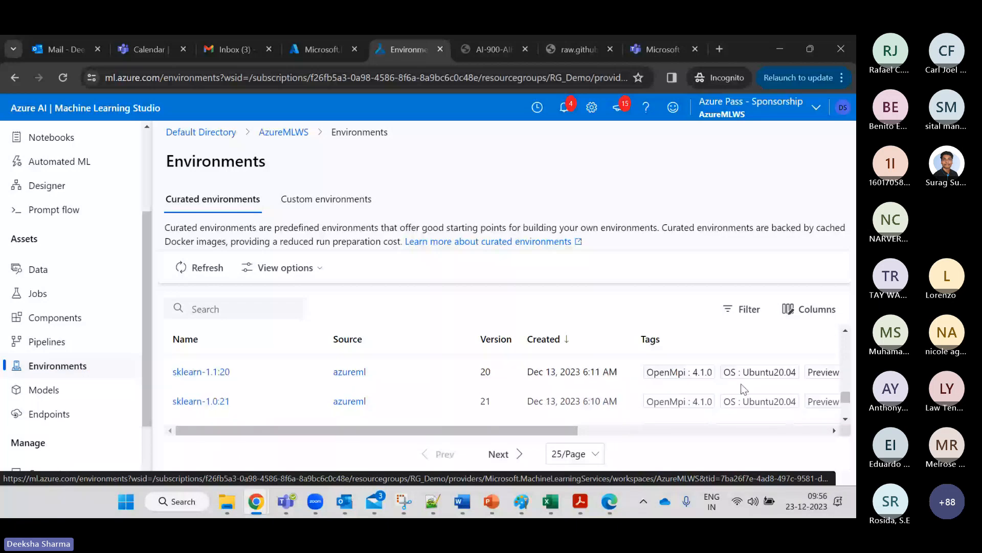
pyautogui.scroll(-3, 741, 383)
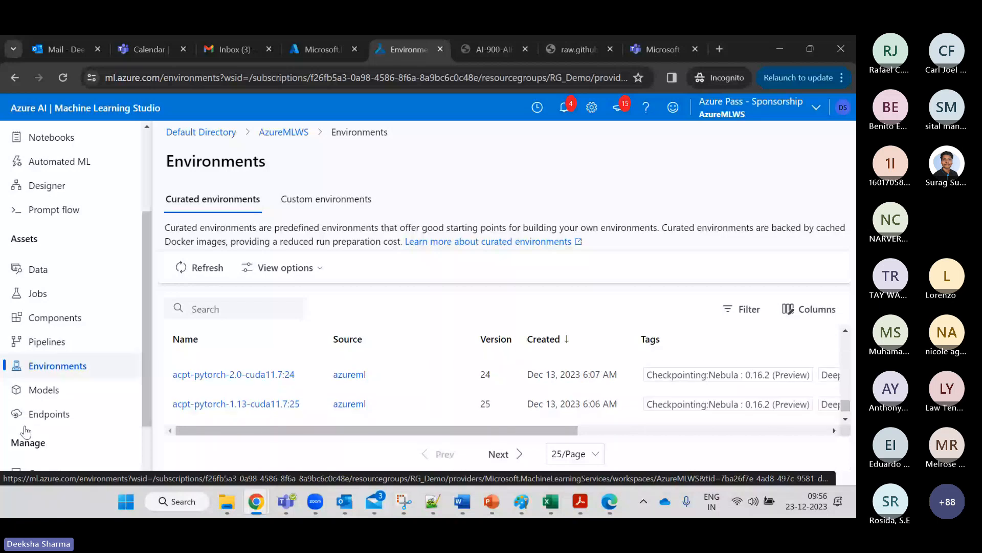
pyautogui.click(46, 390)
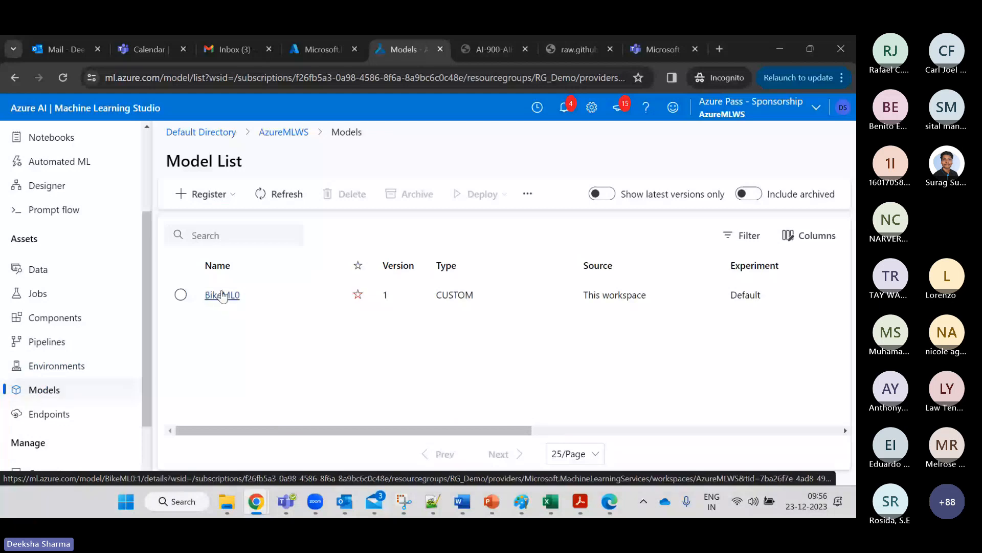
pyautogui.click(58, 416)
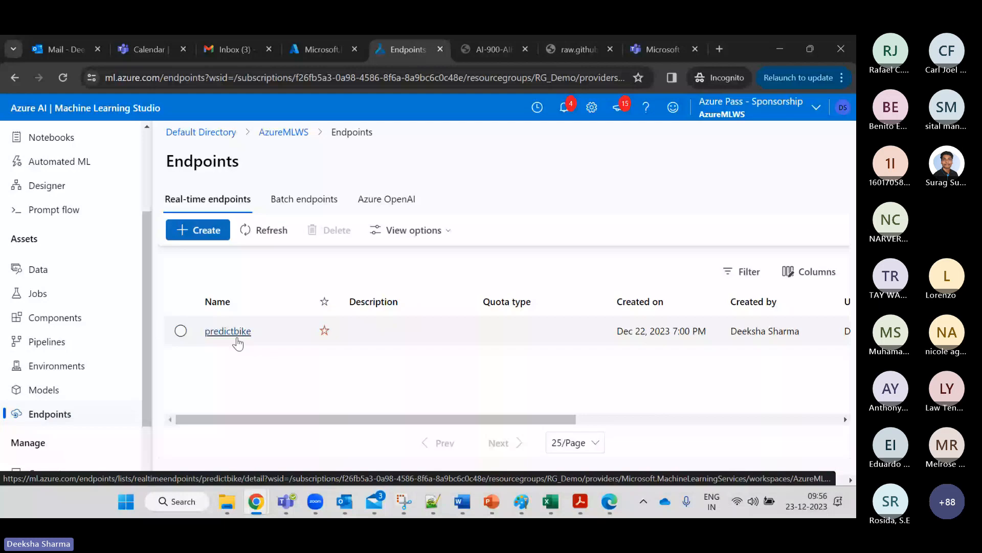
# Show predictbike's Consume details with its REST endpoint URL selected and authentication keys.
pyautogui.click(227, 331)
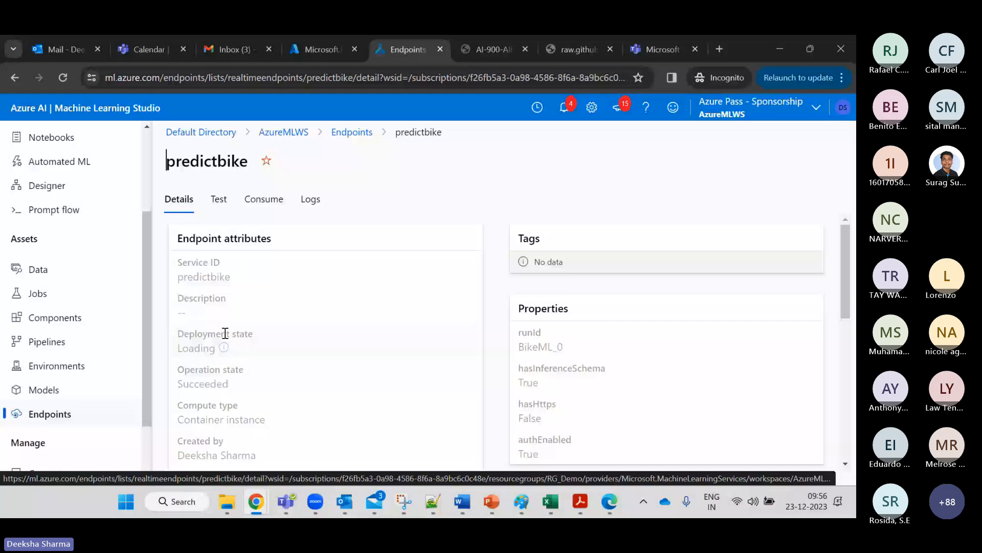
pyautogui.click(264, 199)
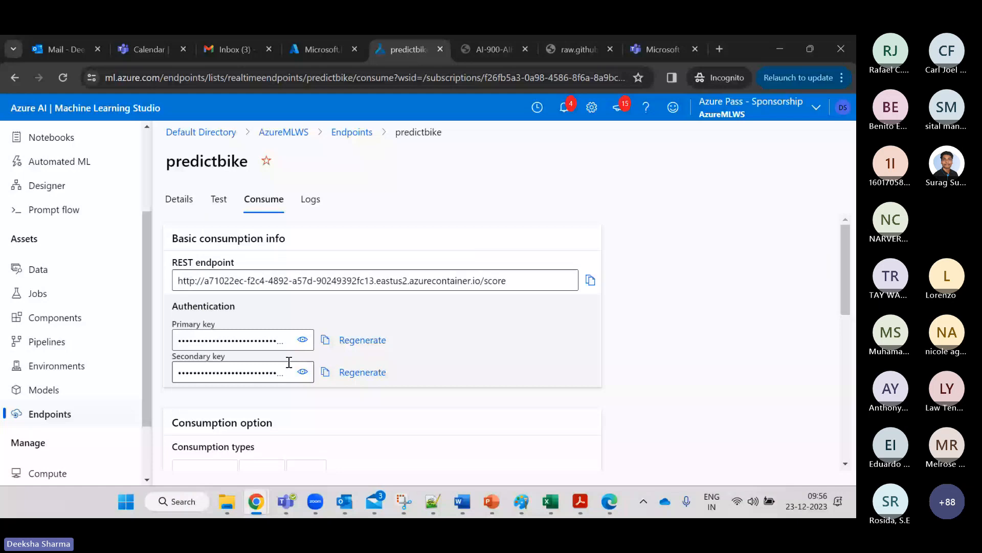
pyautogui.click(307, 281)
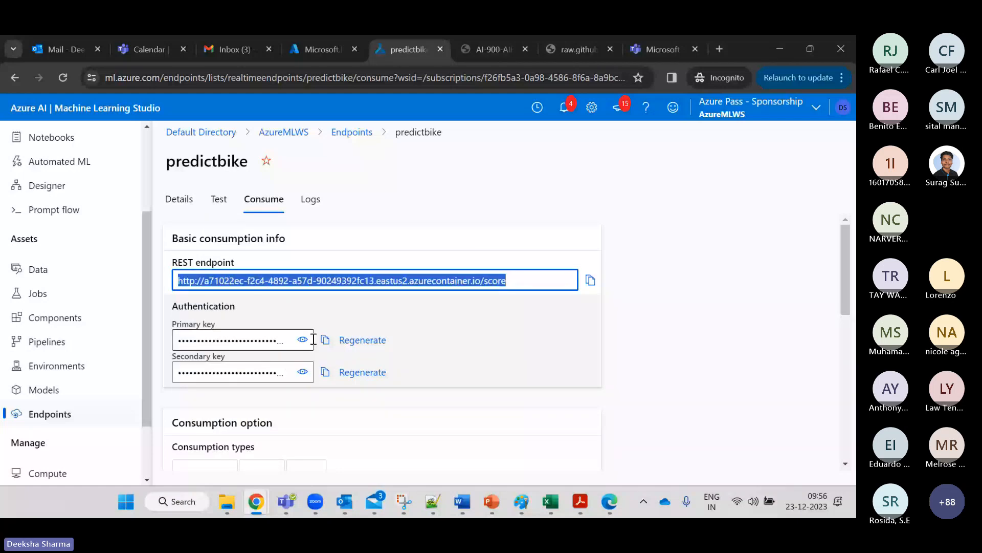
# Show the Compute page with the running instance and its 15-minute idle shutdown.
pyautogui.click(146, 393)
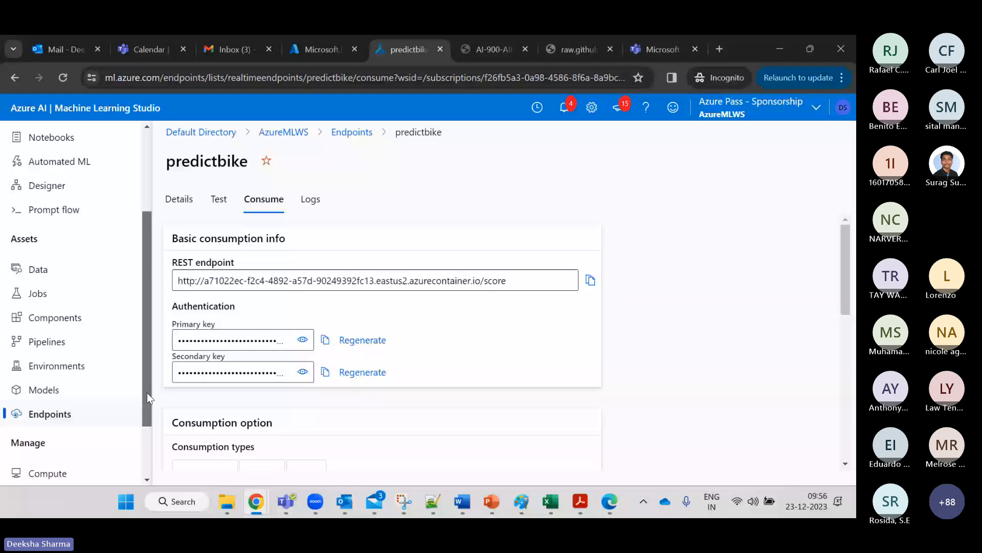
pyautogui.moveTo(147, 393); pyautogui.dragTo(146, 441)
pyautogui.click(72, 401)
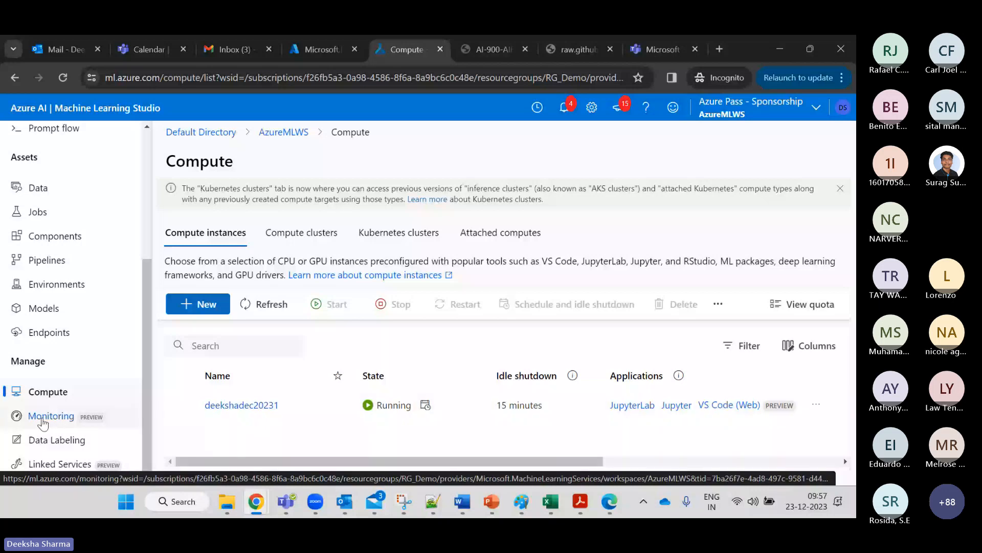
# Look over the Monitoring page and then the Data Labeling projects page.
pyautogui.click(43, 422)
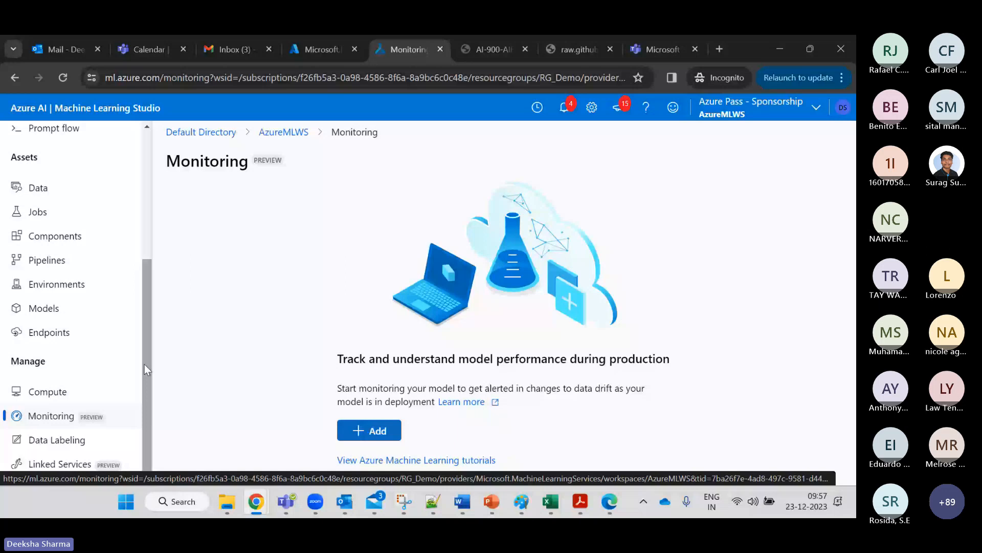
pyautogui.click(87, 445)
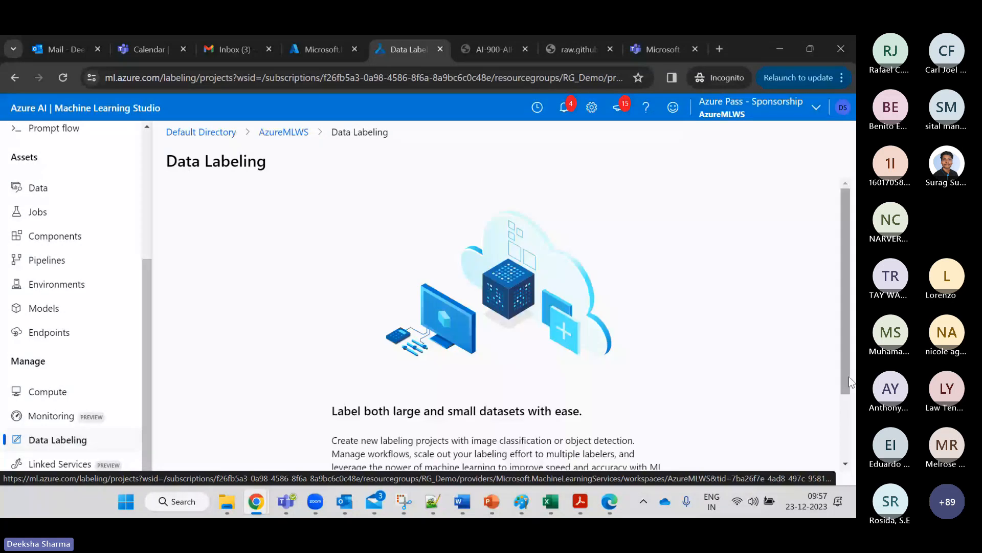
pyautogui.moveTo(849, 383); pyautogui.dragTo(849, 455)
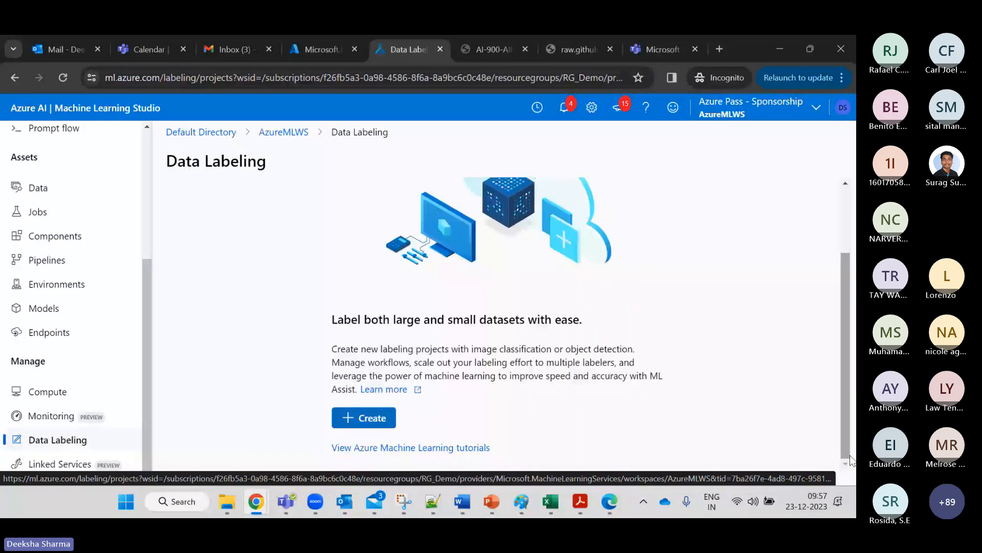
# Show the Linked Services page, noting Apache Spark Pools attach through Attached computes.
pyautogui.click(62, 465)
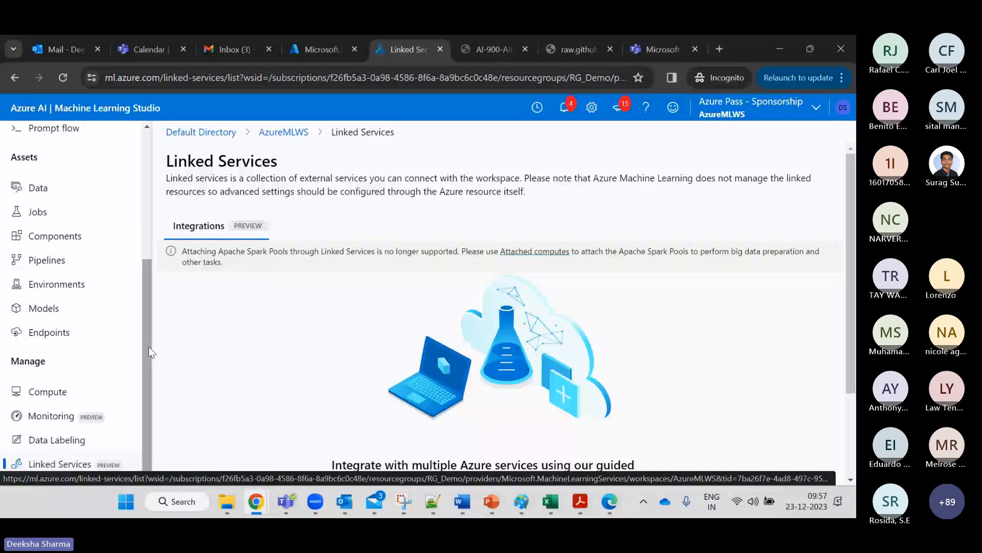
pyautogui.moveTo(148, 346); pyautogui.dragTo(147, 155)
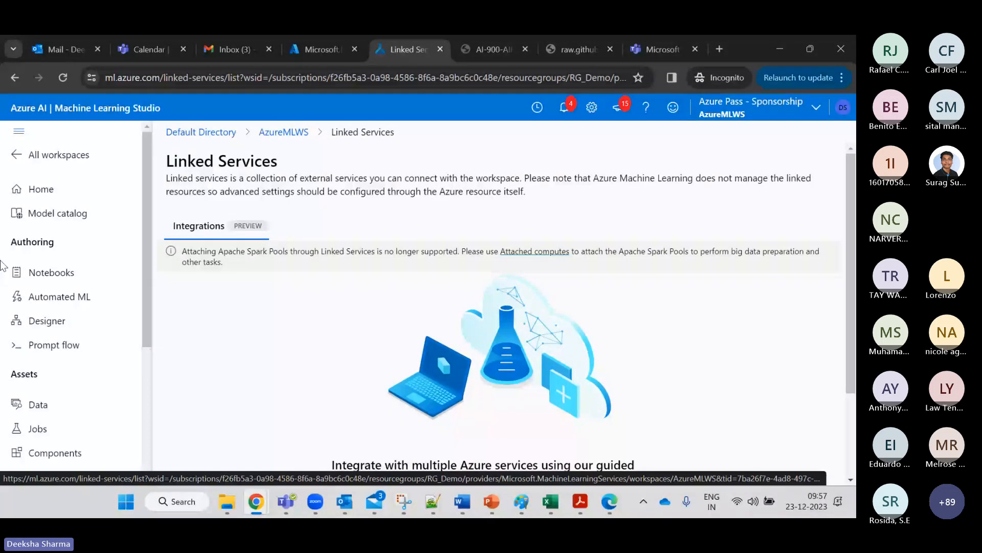
pyautogui.moveTo(604, 504)
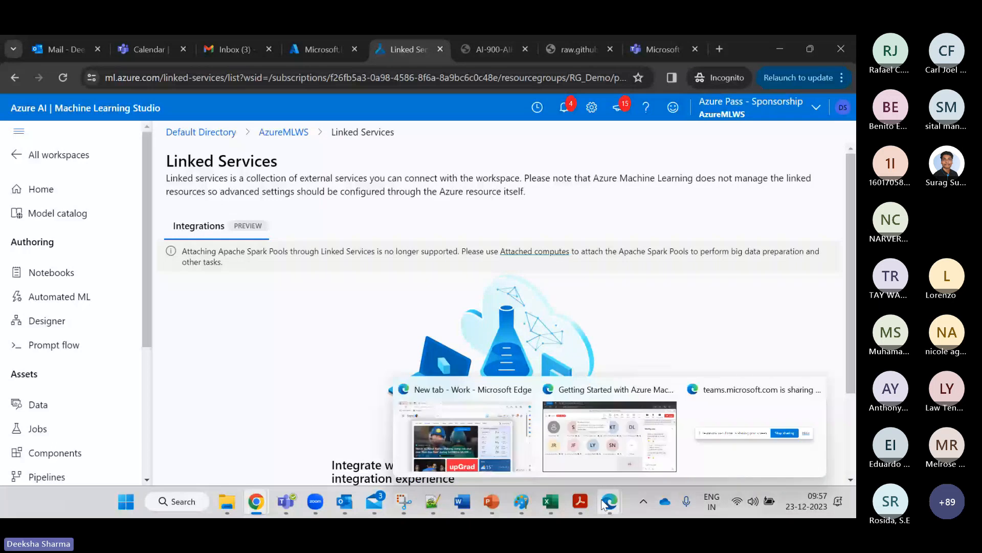
# Switch back to the Teams meeting and review its chat about free first-time credits.
pyautogui.click(609, 434)
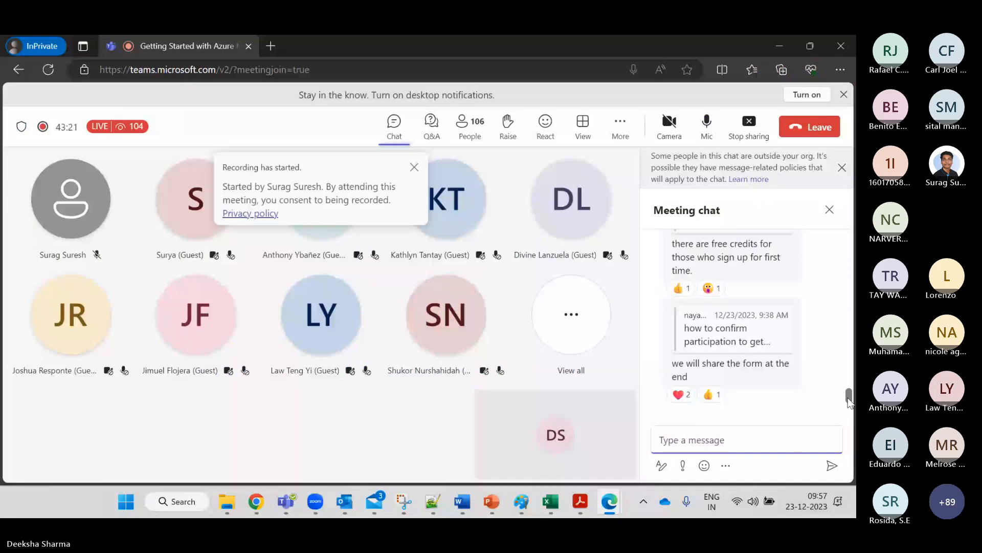
pyautogui.moveTo(850, 402); pyautogui.dragTo(845, 382)
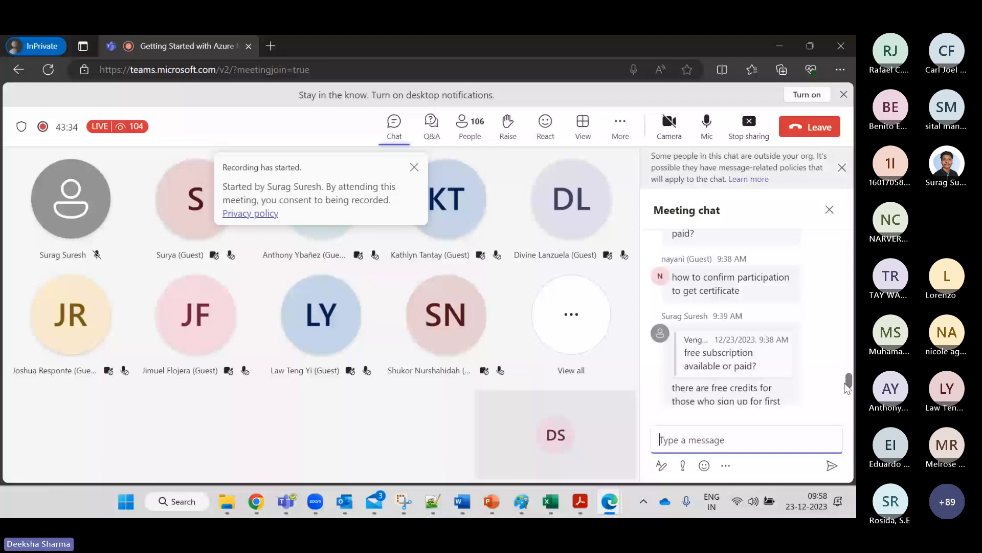
pyautogui.moveTo(846, 384); pyautogui.dragTo(856, 426)
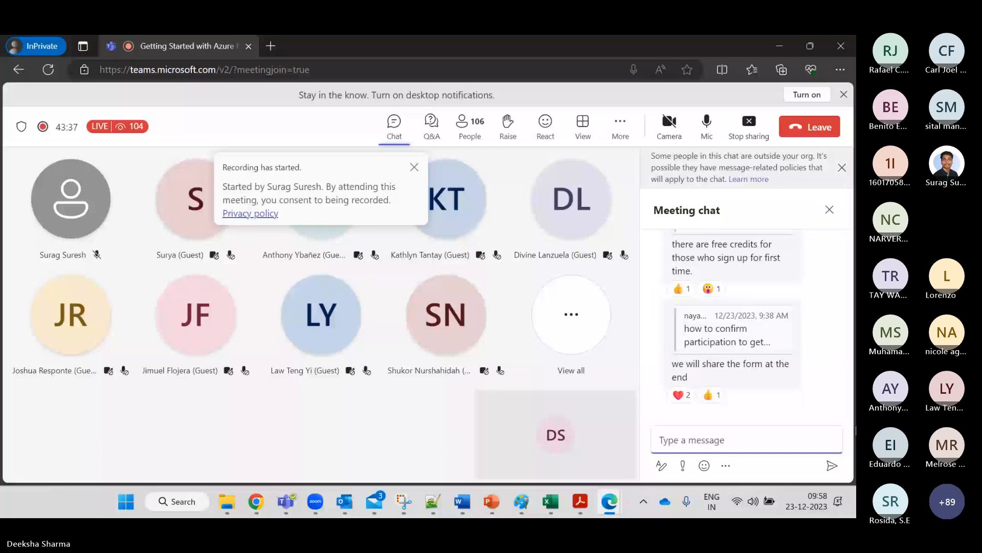